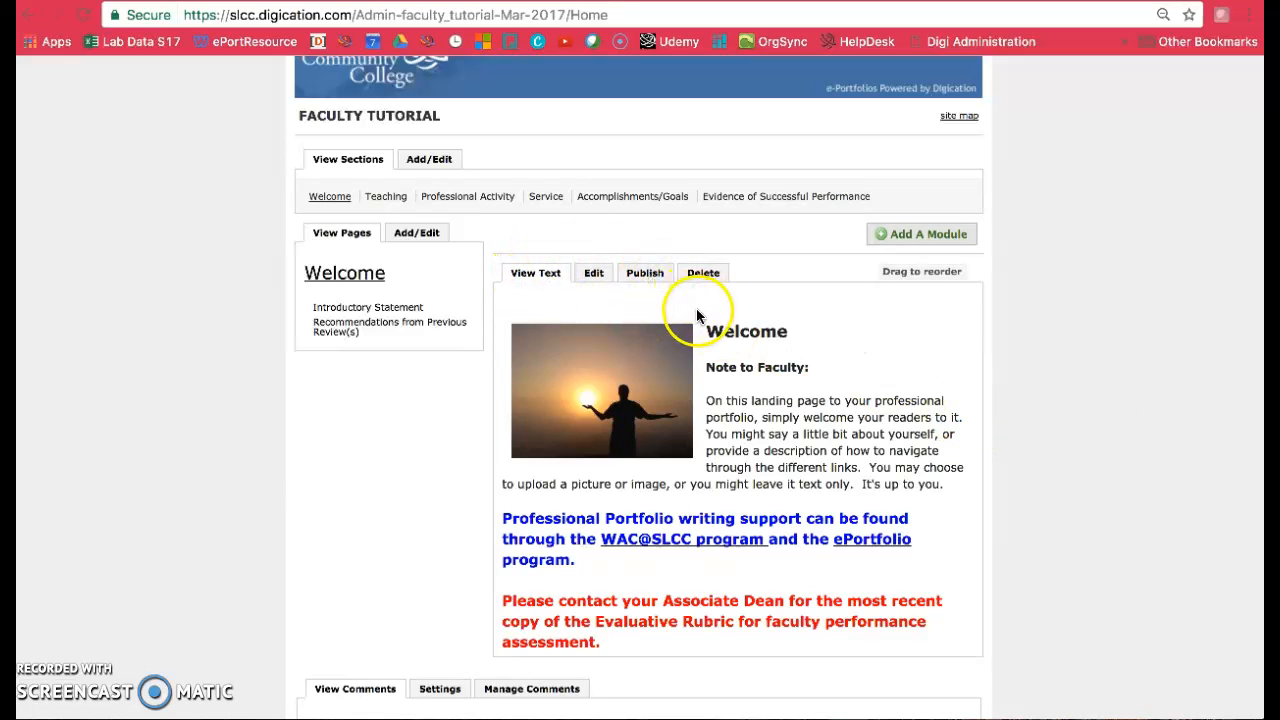
- Add an Image/Video/Audio module to the Welcome page
left_click(928, 234)
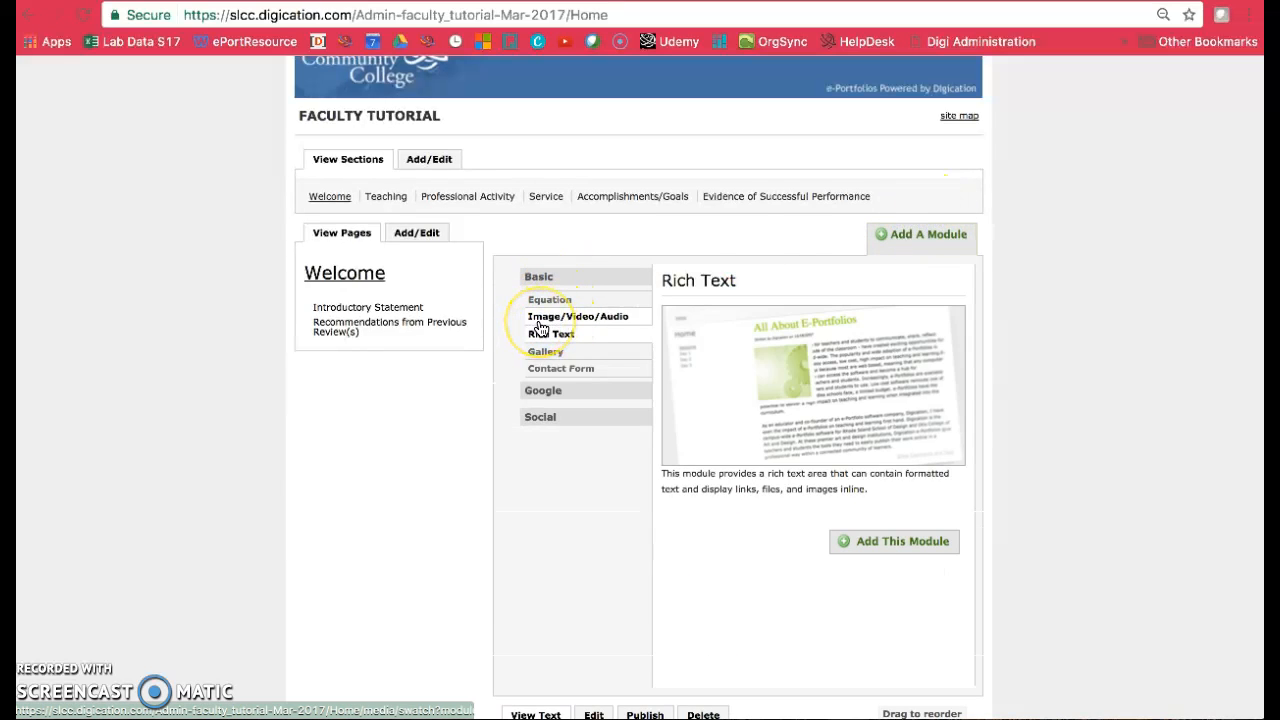
left_click(556, 362)
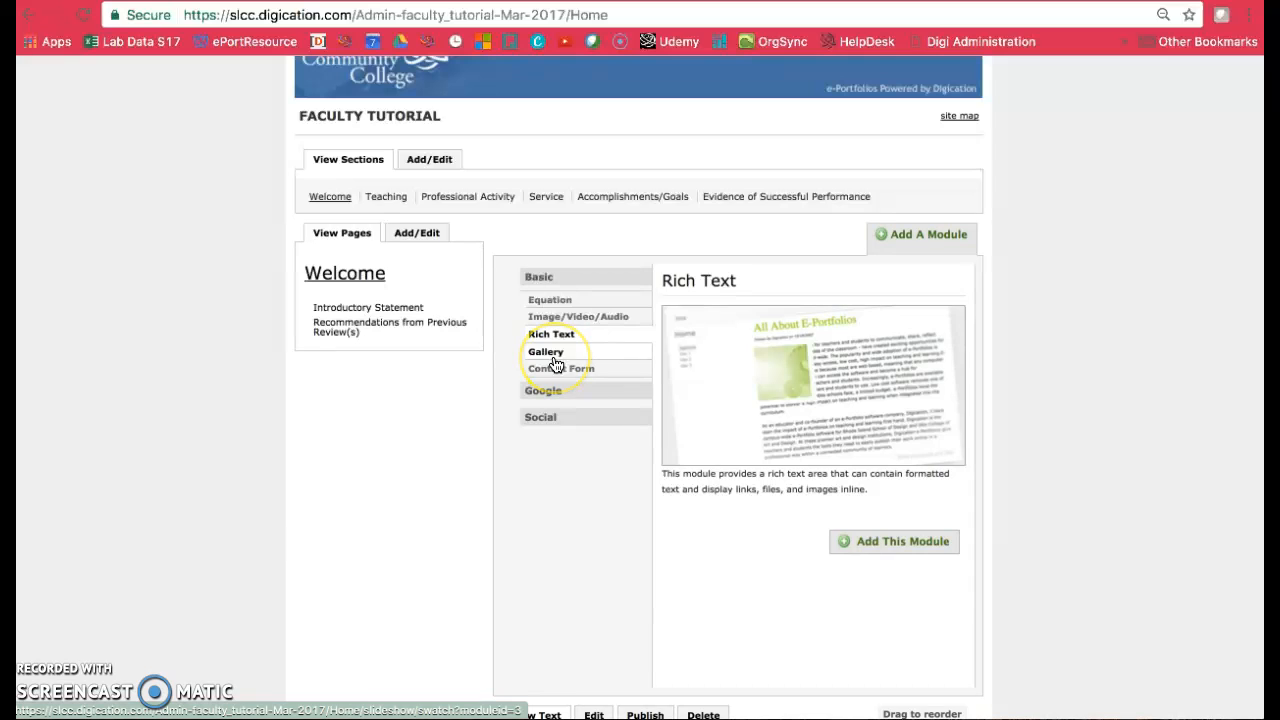
left_click(558, 337)
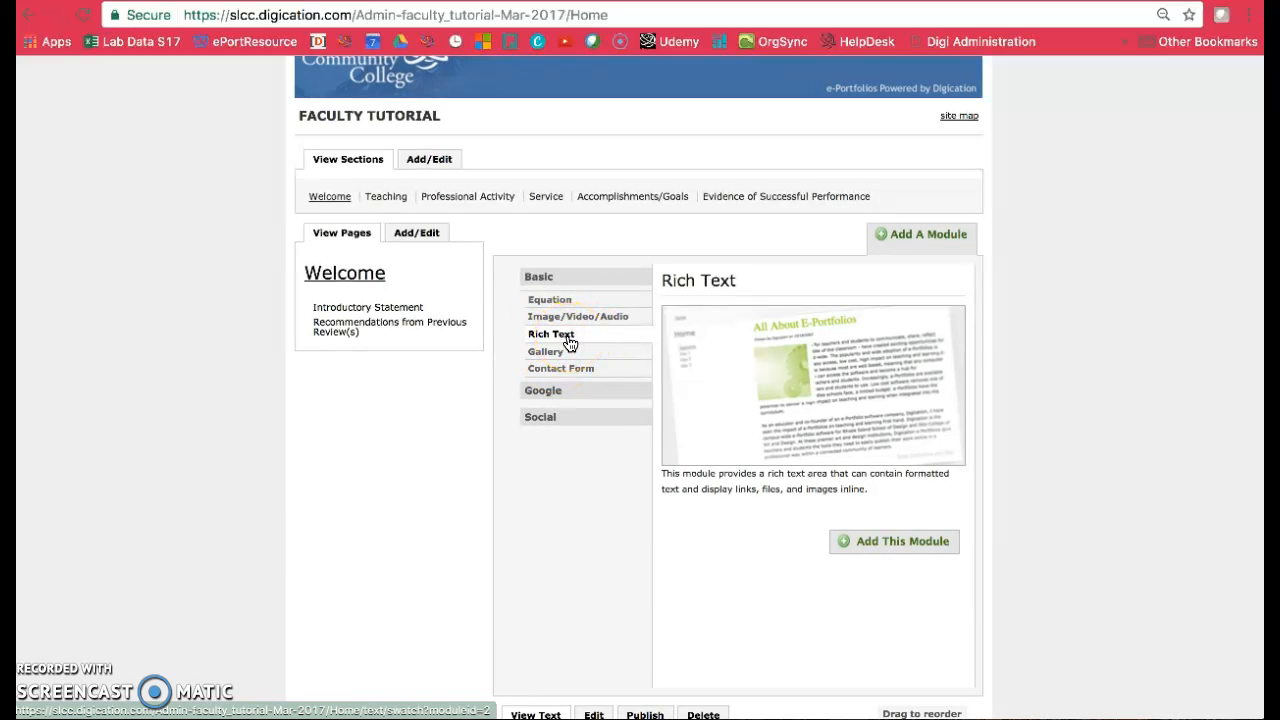
left_click(560, 316)
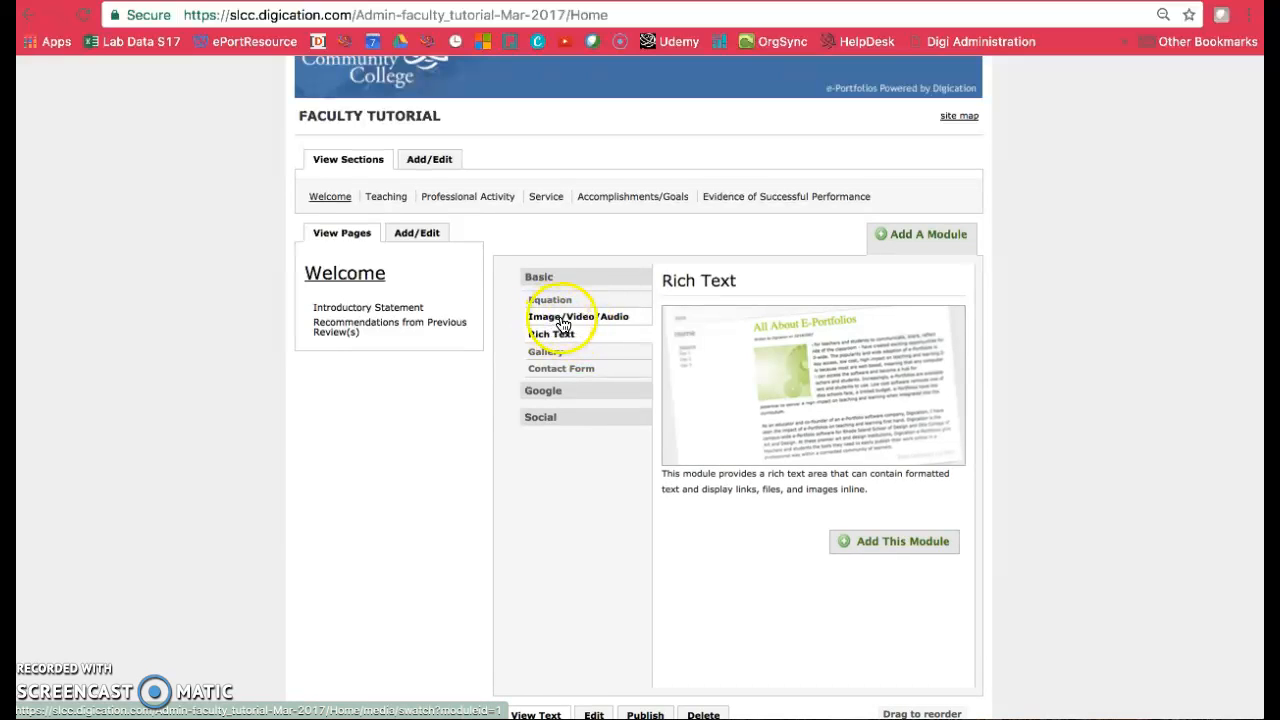
left_click(946, 545)
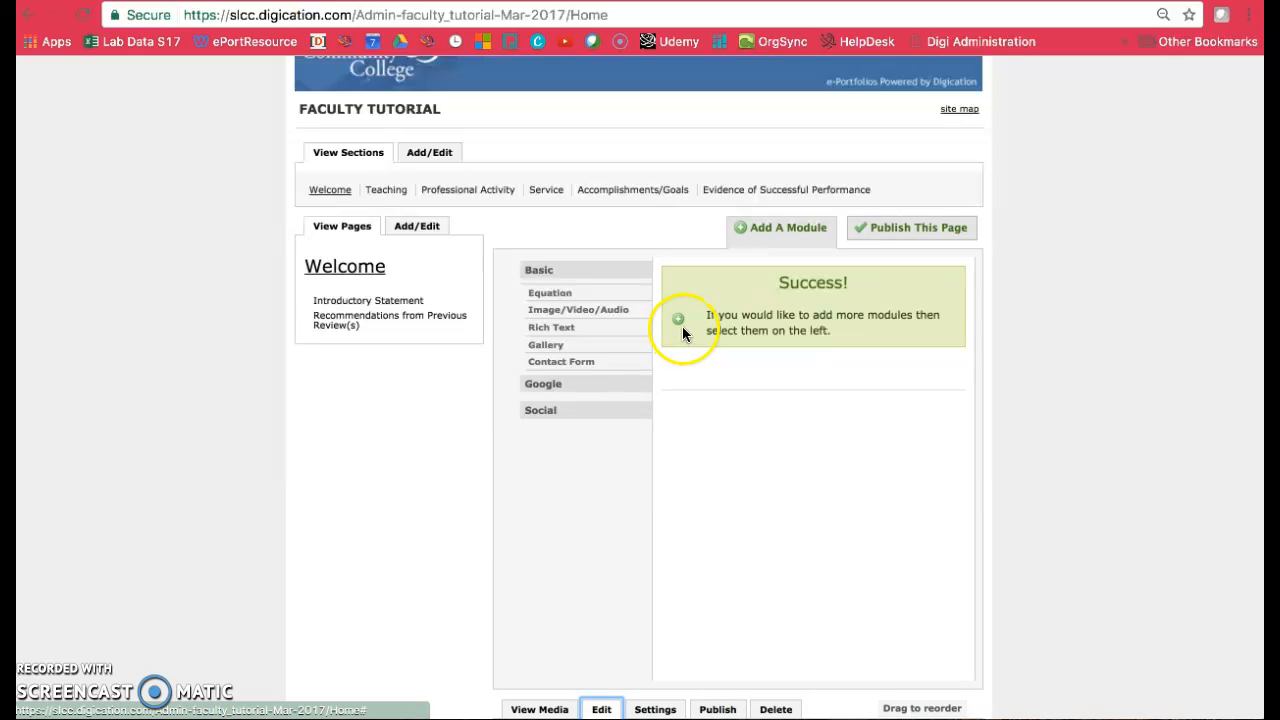
scroll(925, 206, "up", 2)
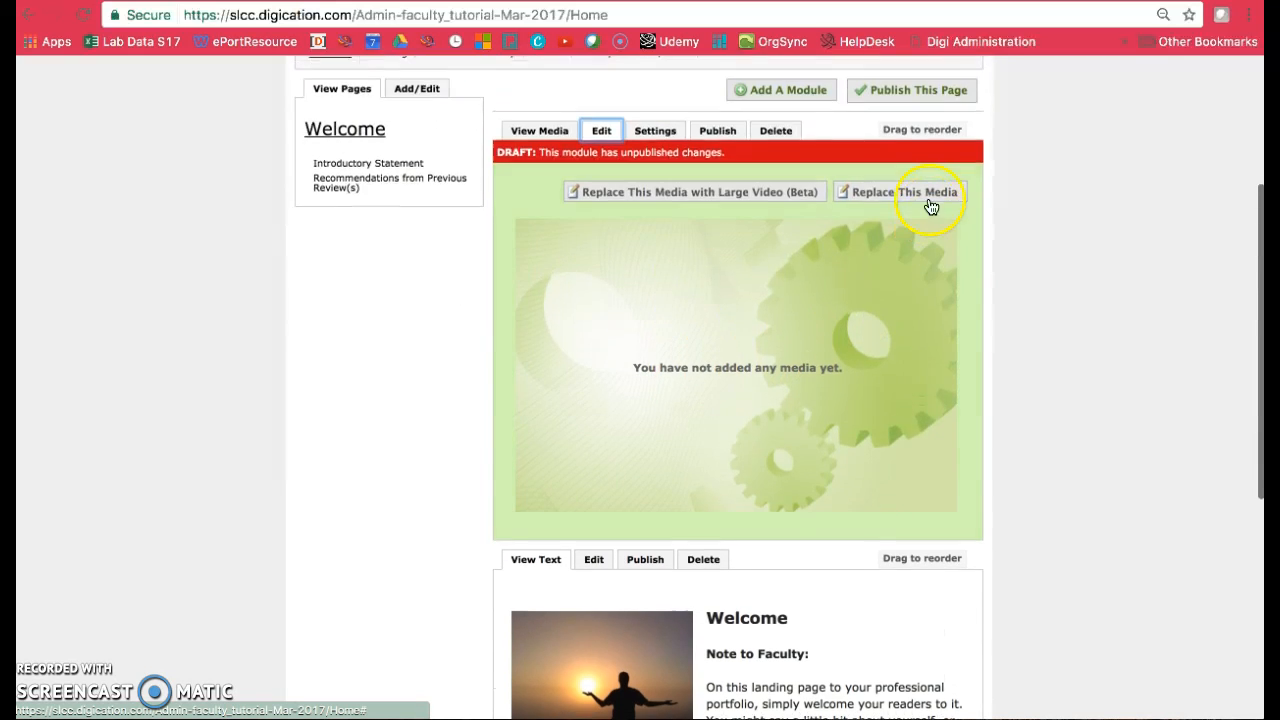
- Add a Gallery module to the Welcome page
left_click(767, 130)
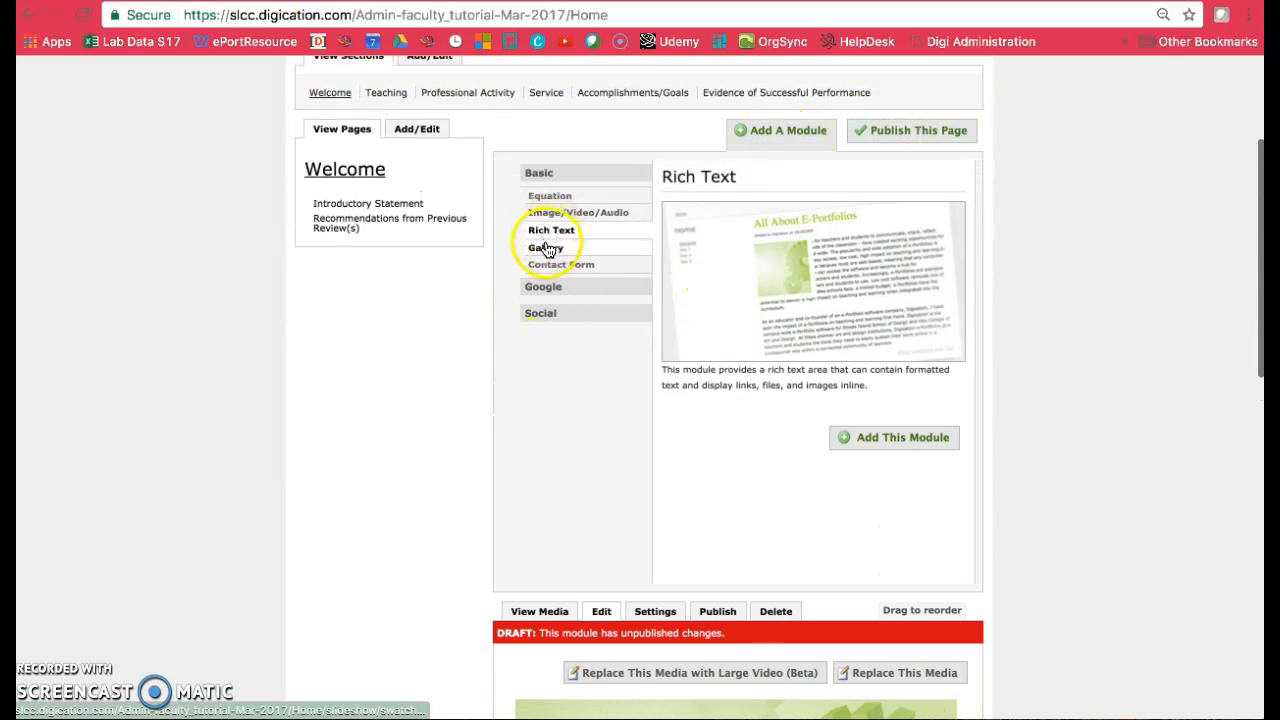
left_click(545, 248)
left_click(906, 436)
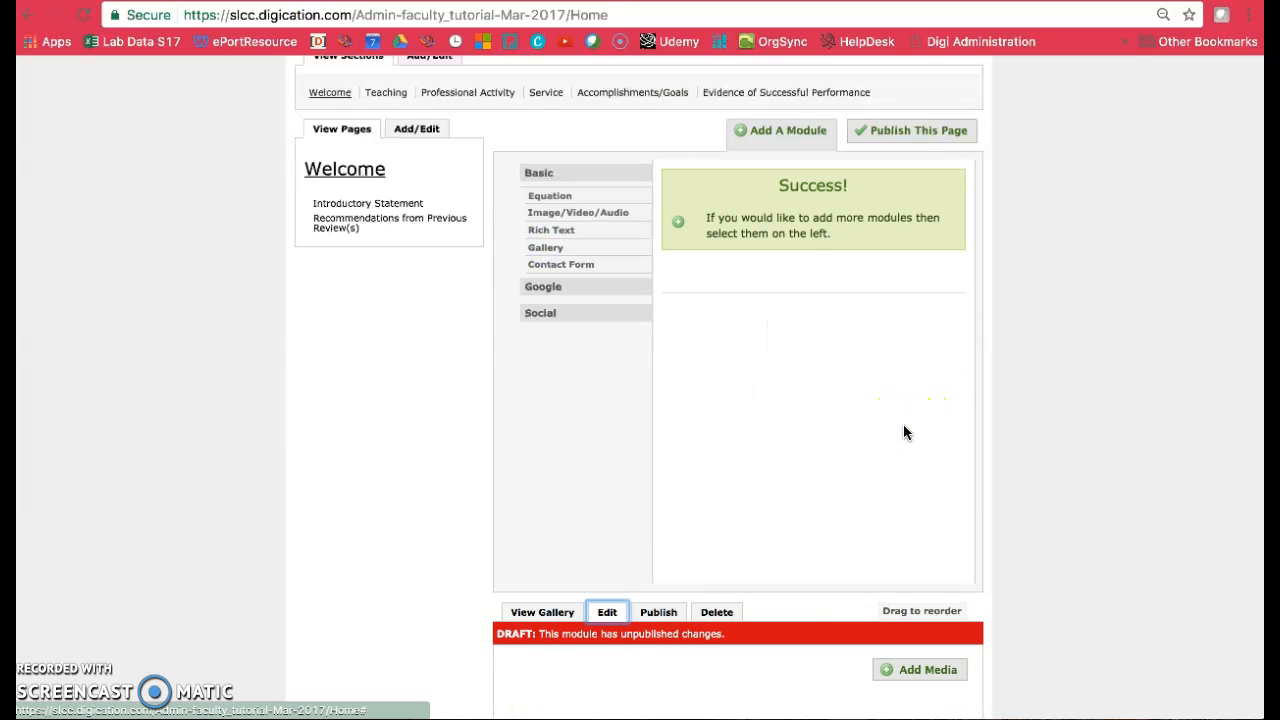
scroll(904, 432, "down", 2)
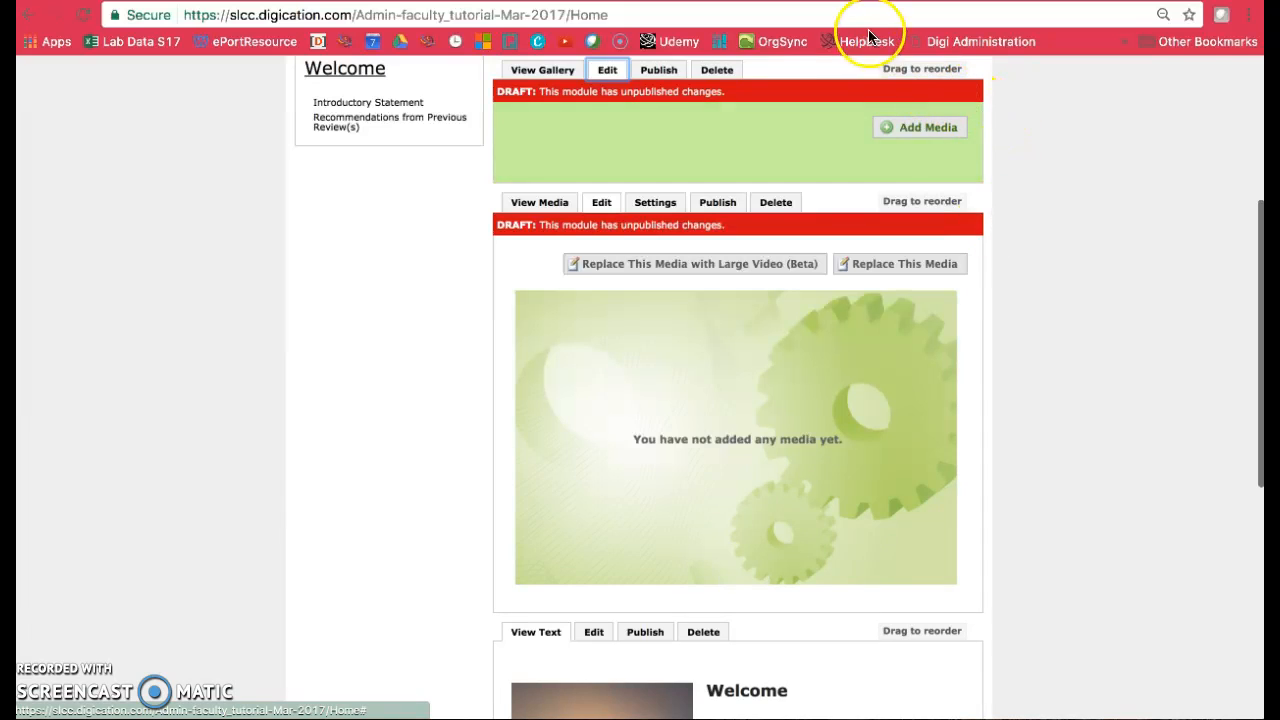
- Reorder the Welcome page modules so the text comes first, followed by the media module and the gallery
left_click_drag(921, 69, 917, 611)
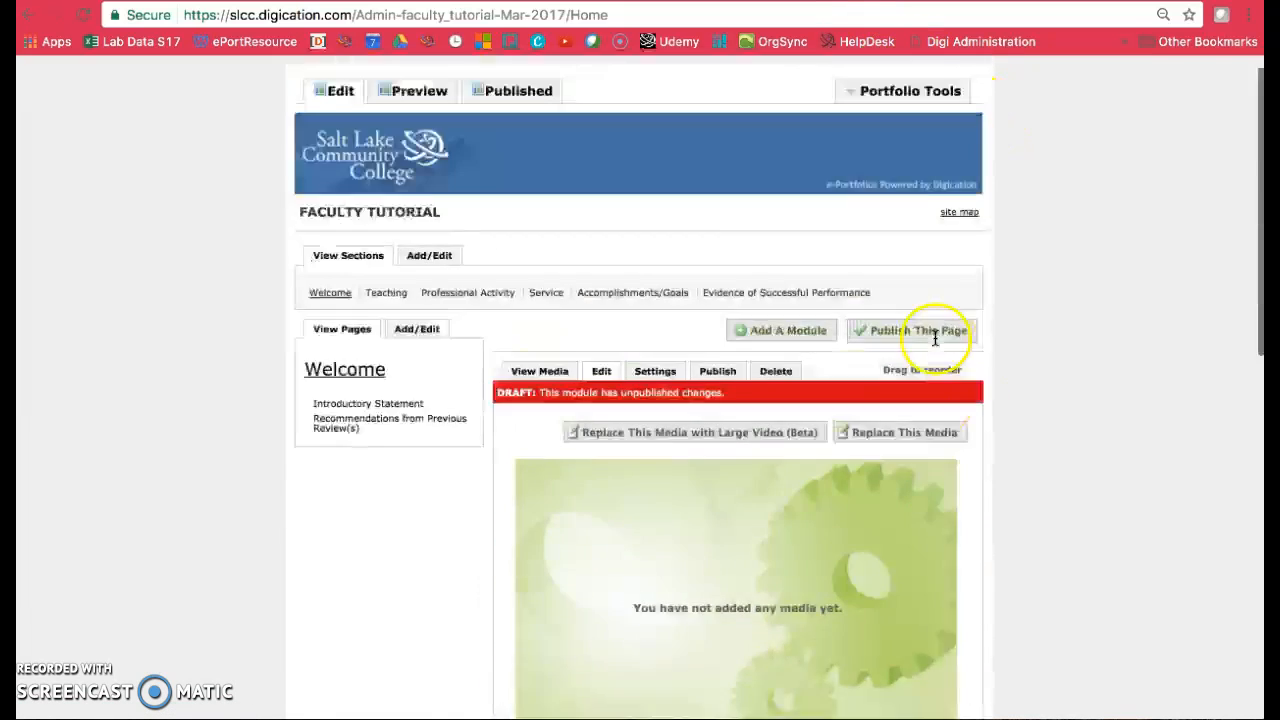
scroll(935, 340, "up", 1)
left_click_drag(917, 393, 906, 283)
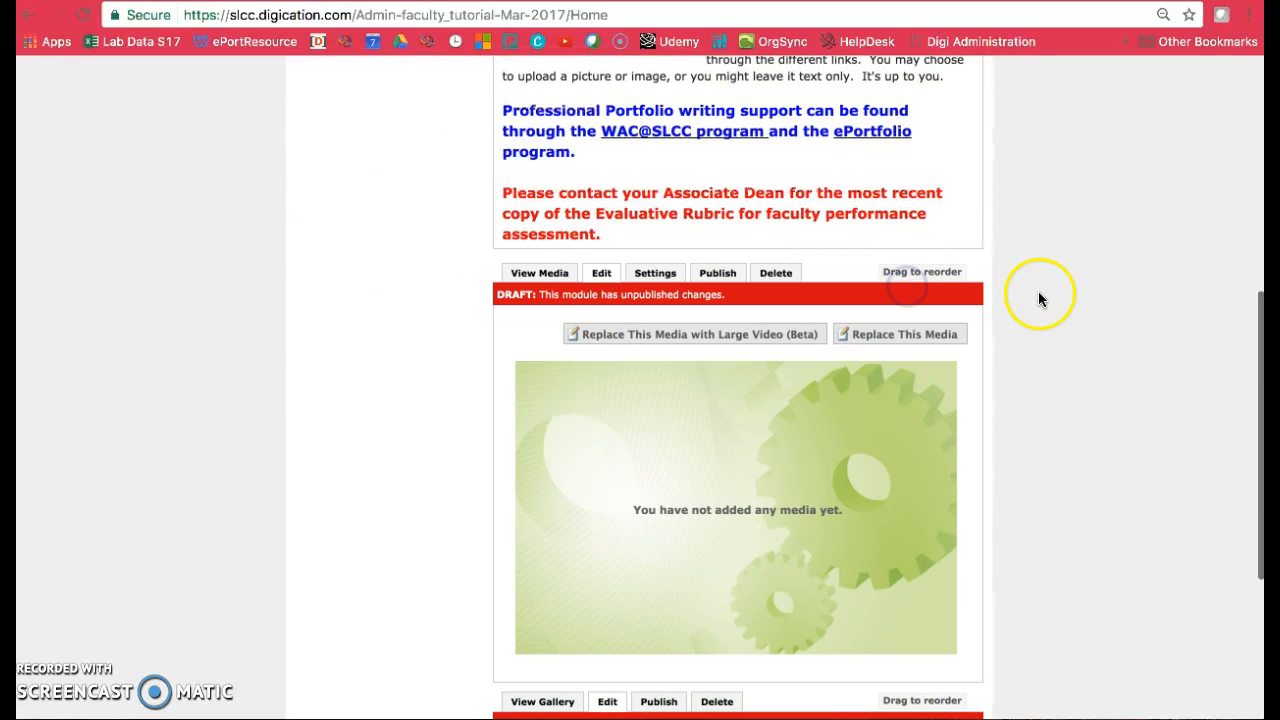
- Review the order of the text, media and gallery modules and the draft status of the new ones
scroll(1045, 298, "up", 3)
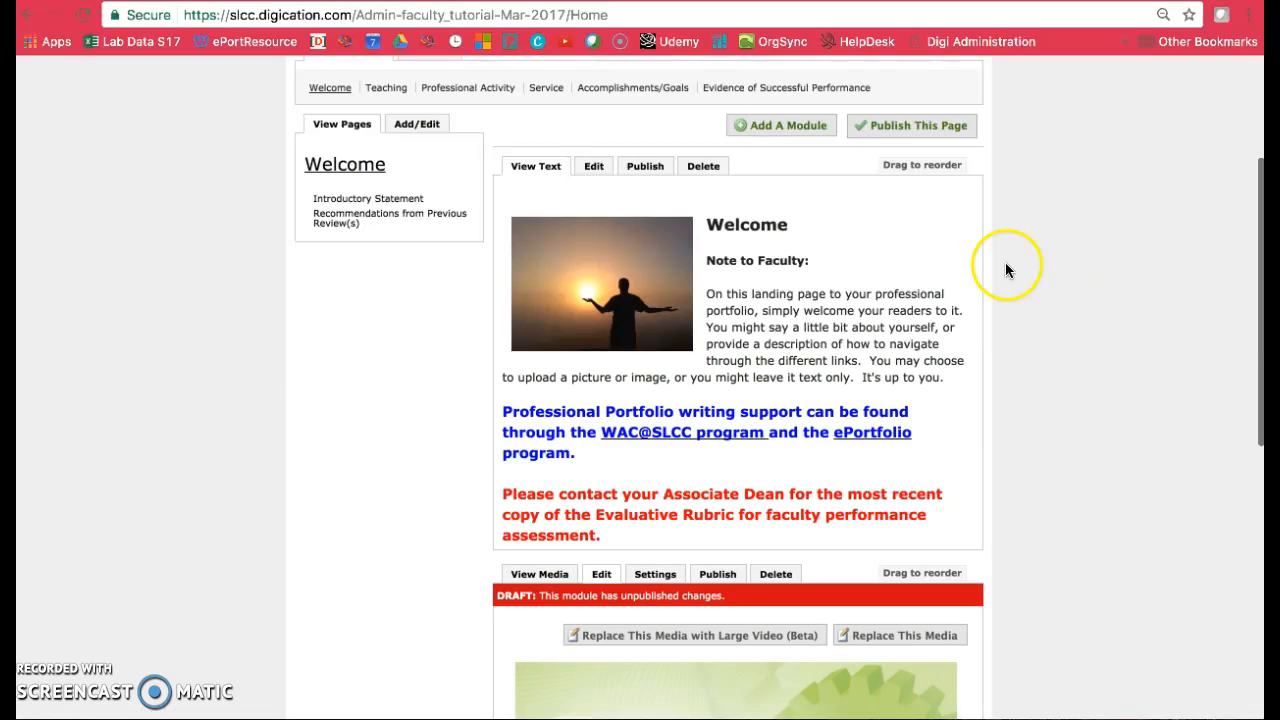
scroll(829, 443, "down", 3)
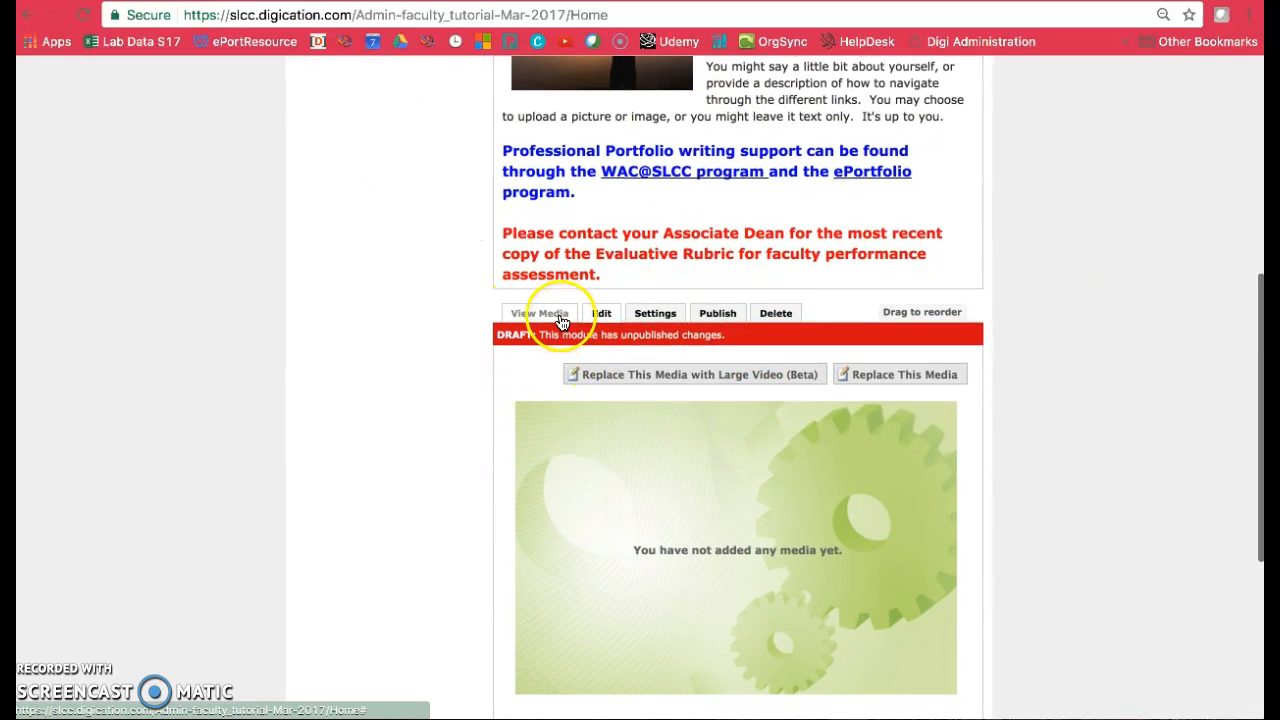
scroll(614, 377, "down", 5)
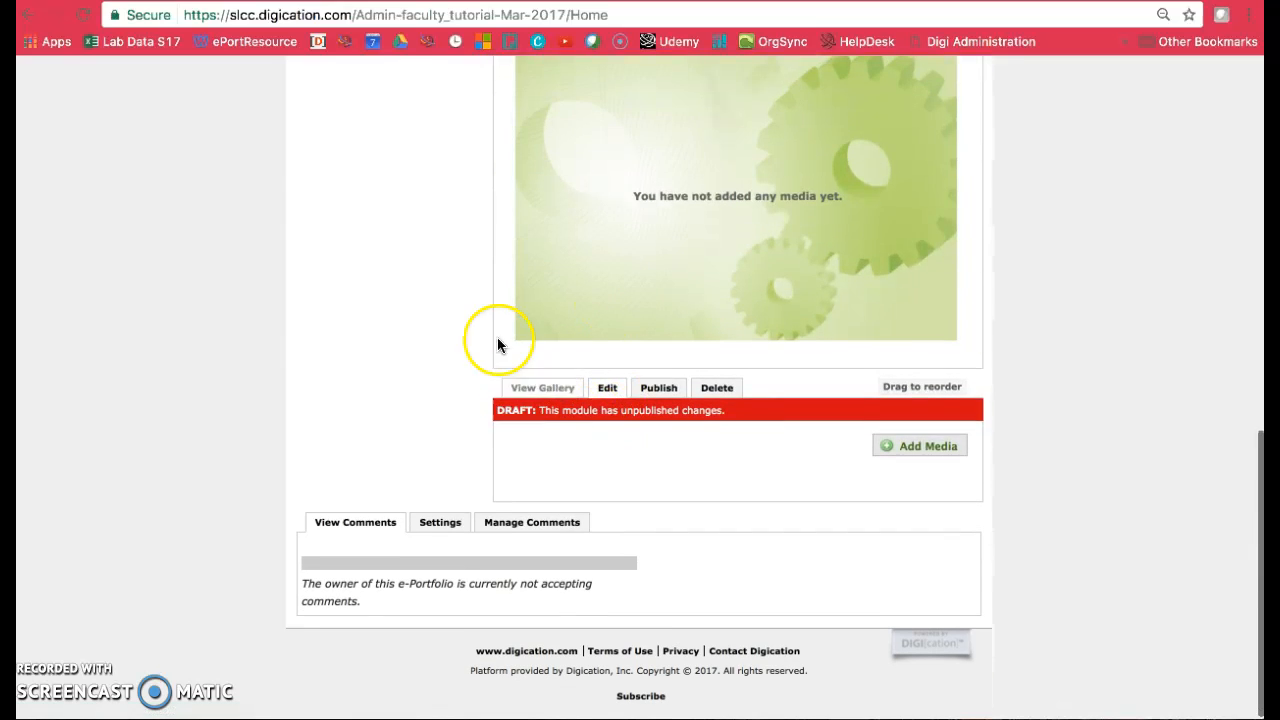
scroll(714, 300, "up", 5)
scroll(733, 300, "down", 4)
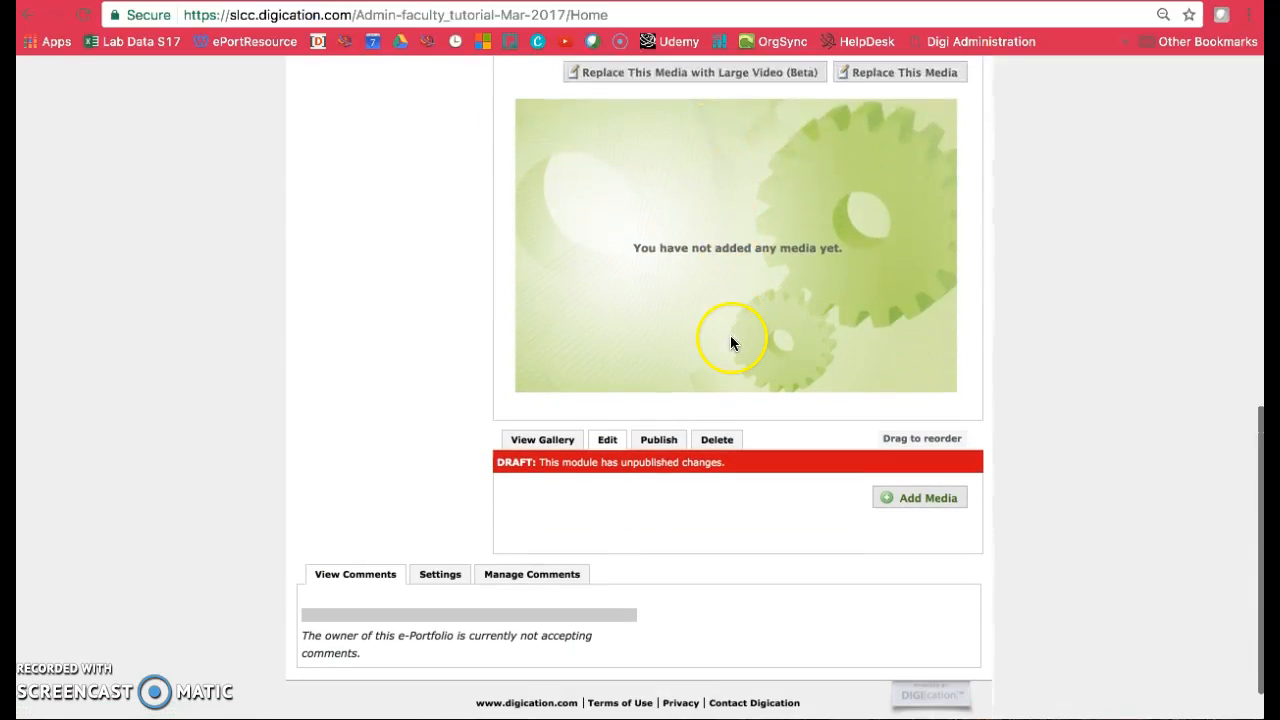
scroll(730, 343, "down", 1)
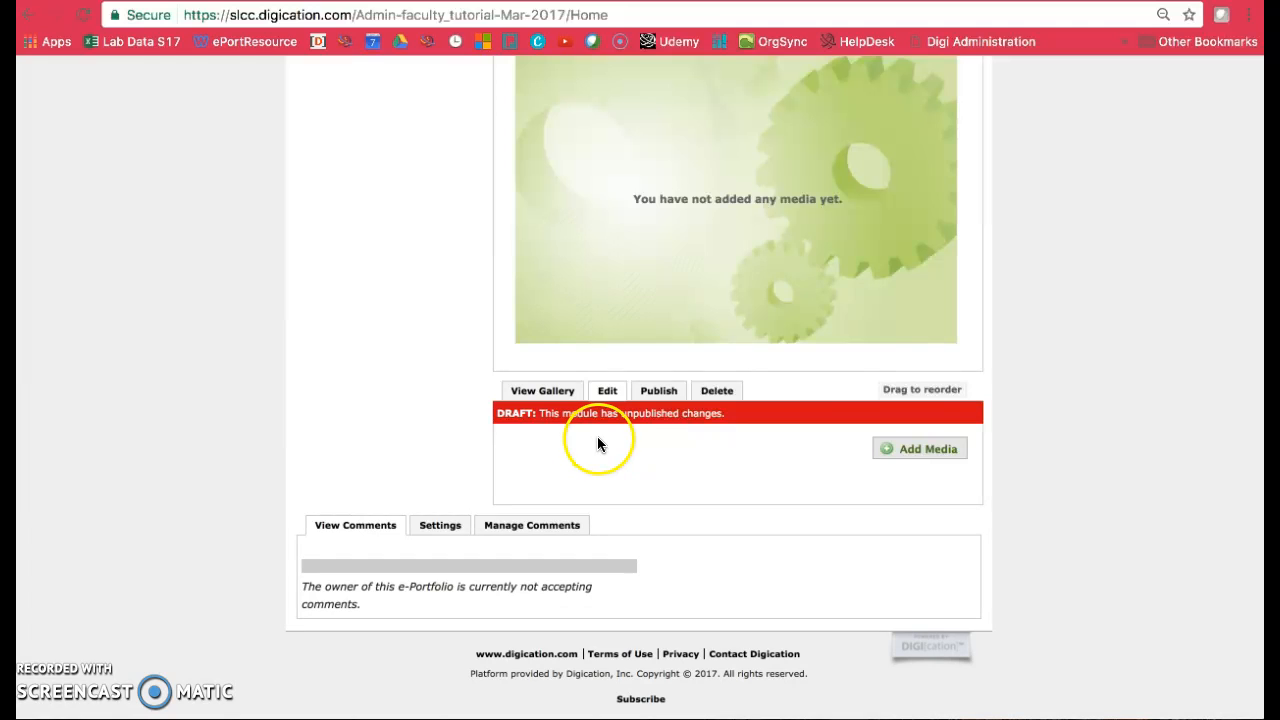
scroll(594, 440, "up", 3)
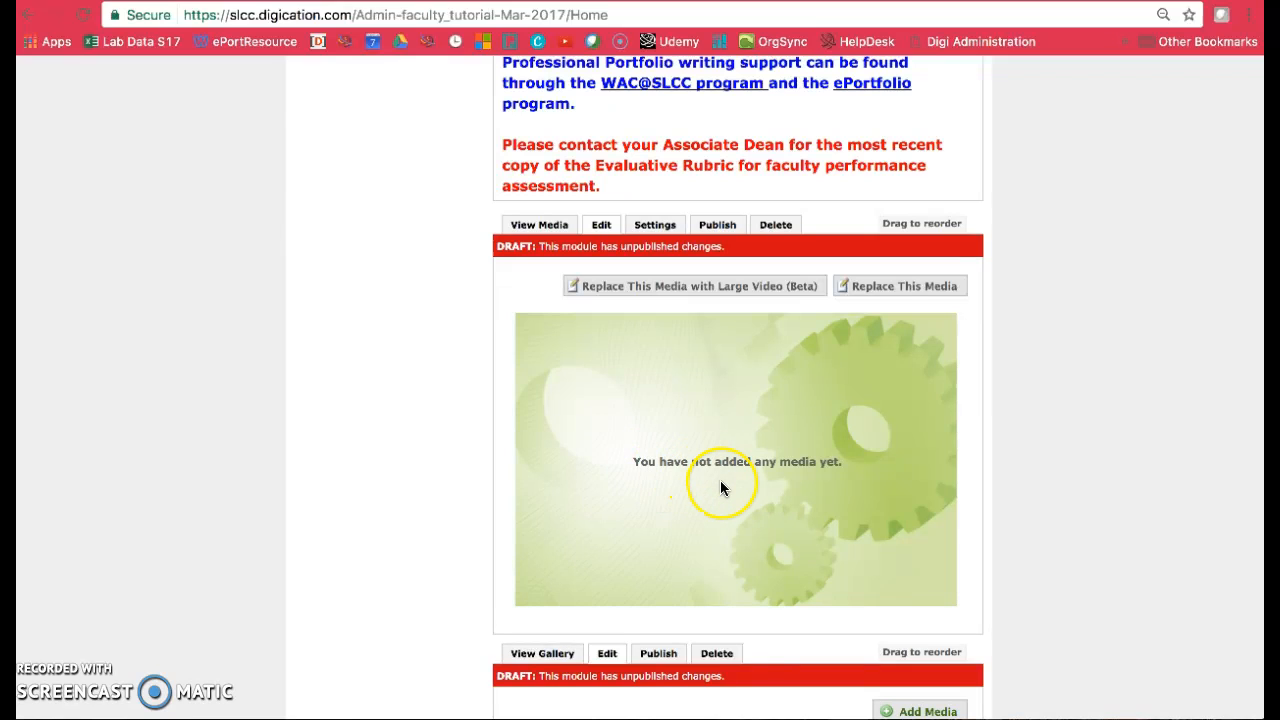
scroll(734, 463, "up", 3)
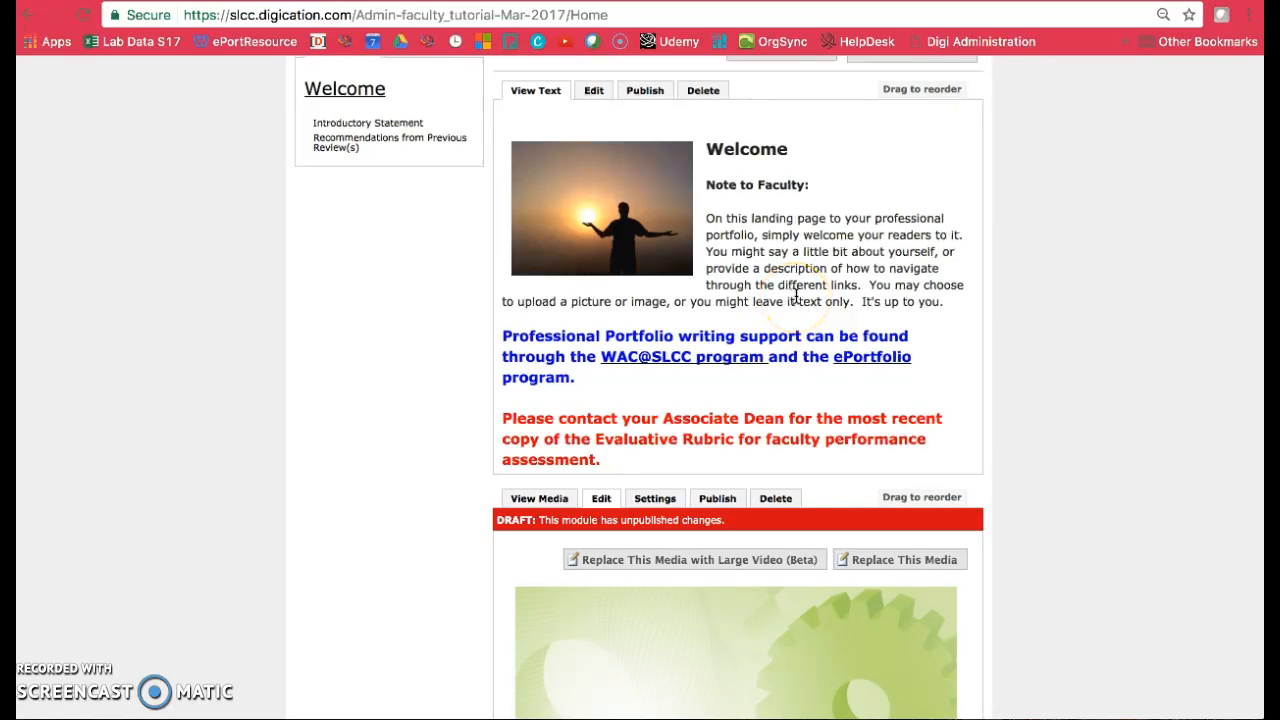
scroll(800, 288, "up", 2)
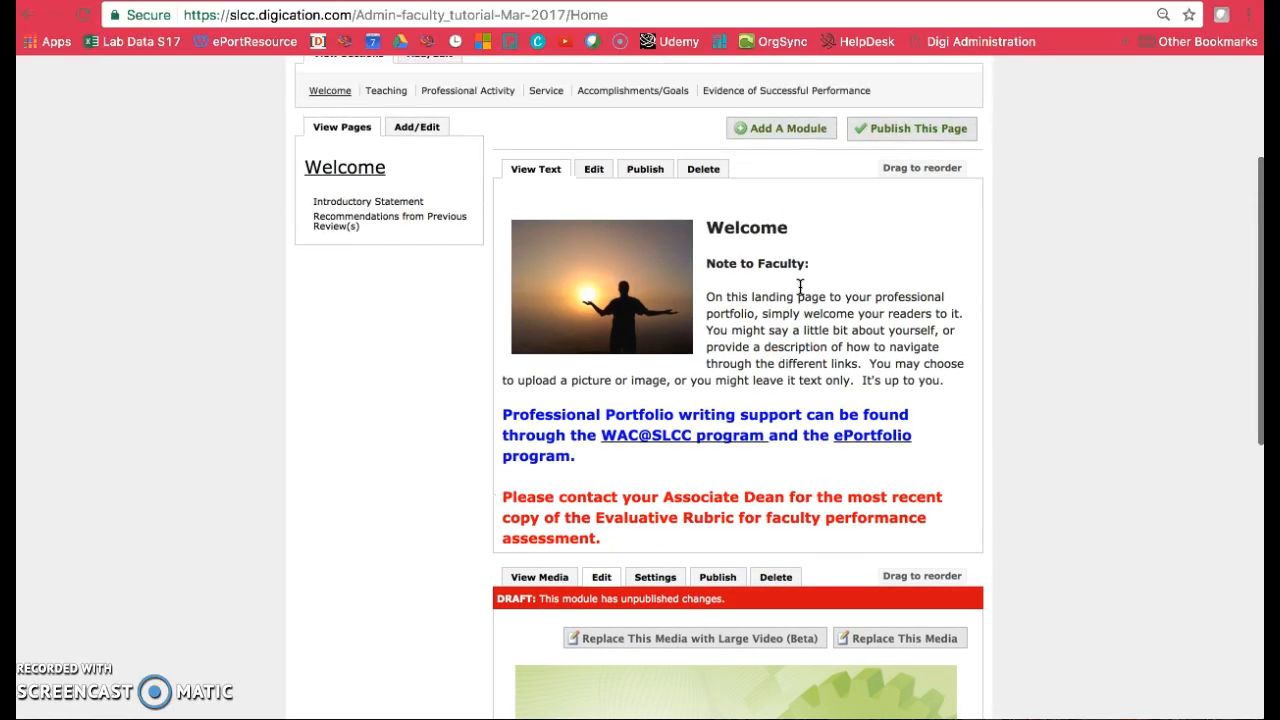
- Open the Welcome text module for editing and delete its sunset image
left_click(595, 170)
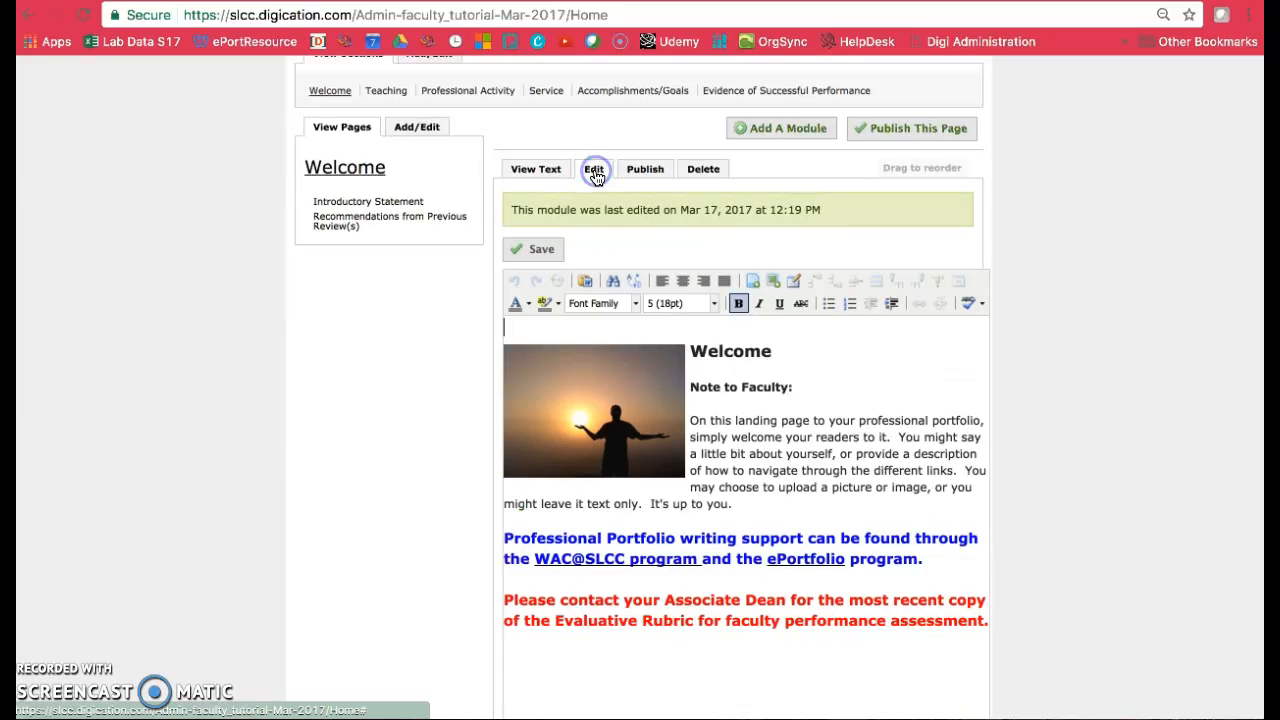
left_click(631, 414)
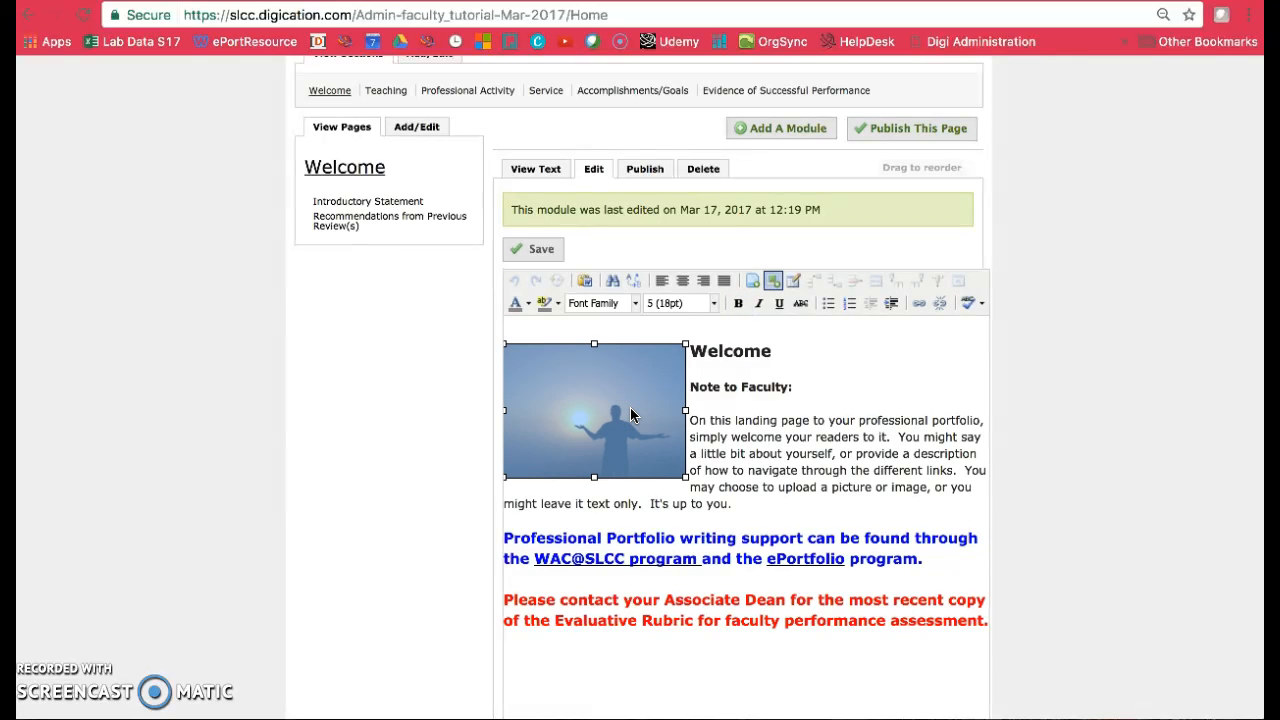
key("Delete")
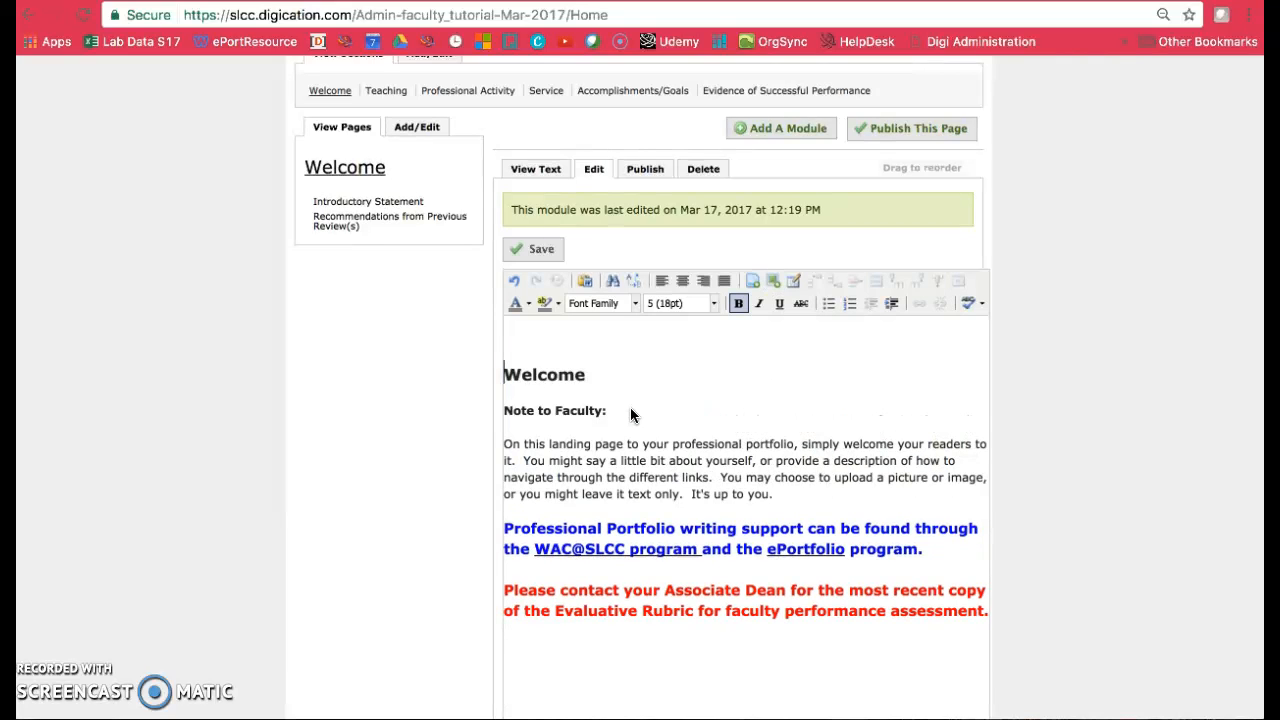
- Place the insertion point before the Welcome heading and open the dialog for inserting media there
left_click(632, 400)
left_click(618, 430)
left_click(575, 398)
left_click(652, 381)
left_click(831, 404)
left_click(890, 491)
left_click(507, 374)
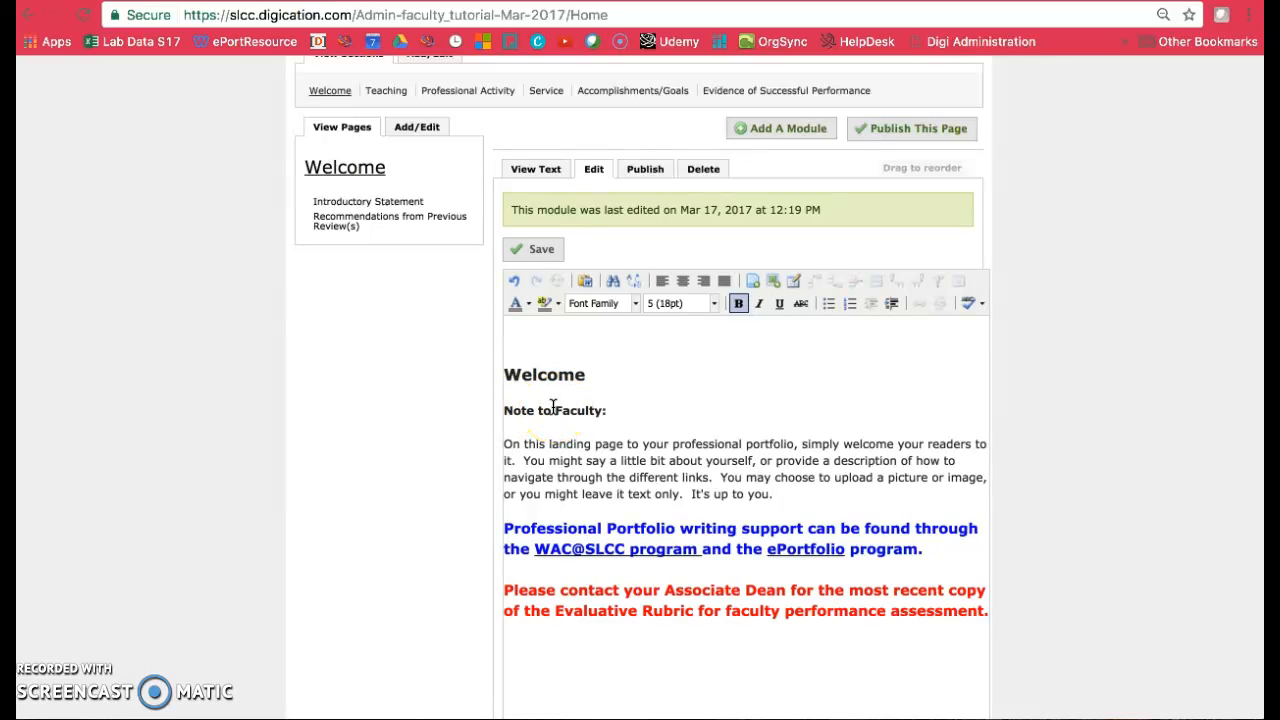
left_click(773, 285)
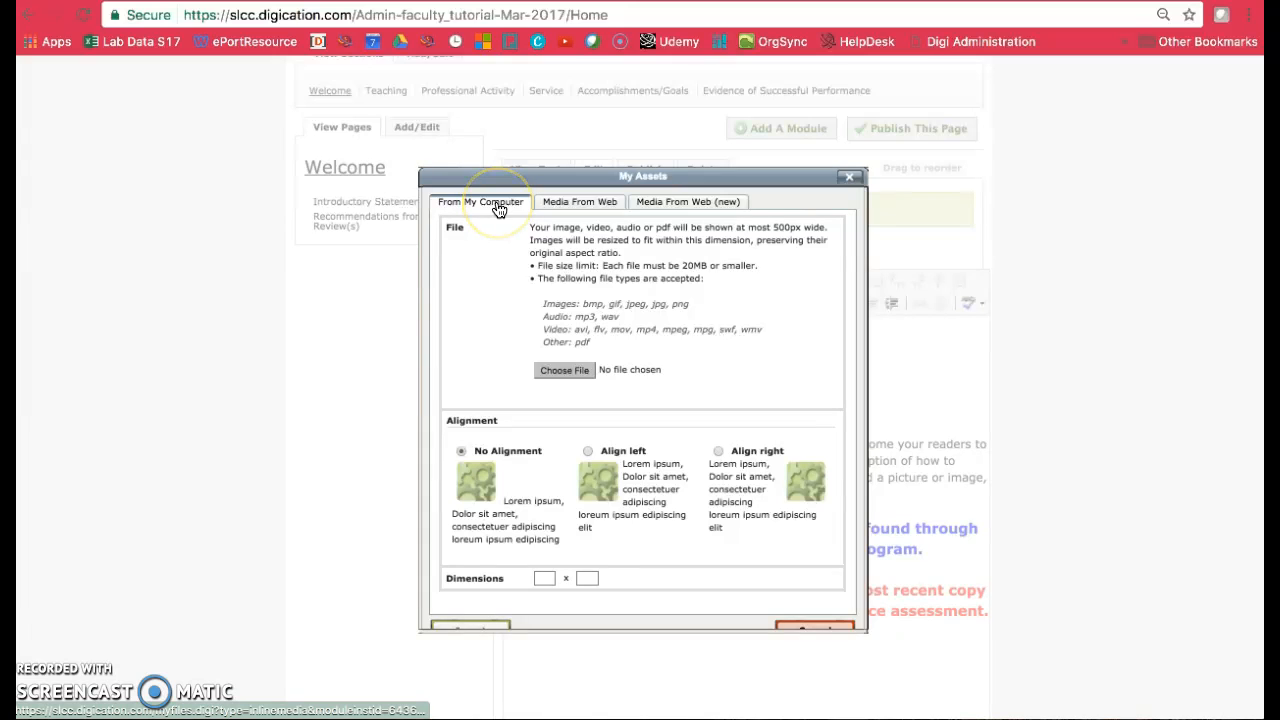
- Examine both web media options, including the list of embed sources and the URL or embed code field
left_click(582, 202)
left_click(588, 267)
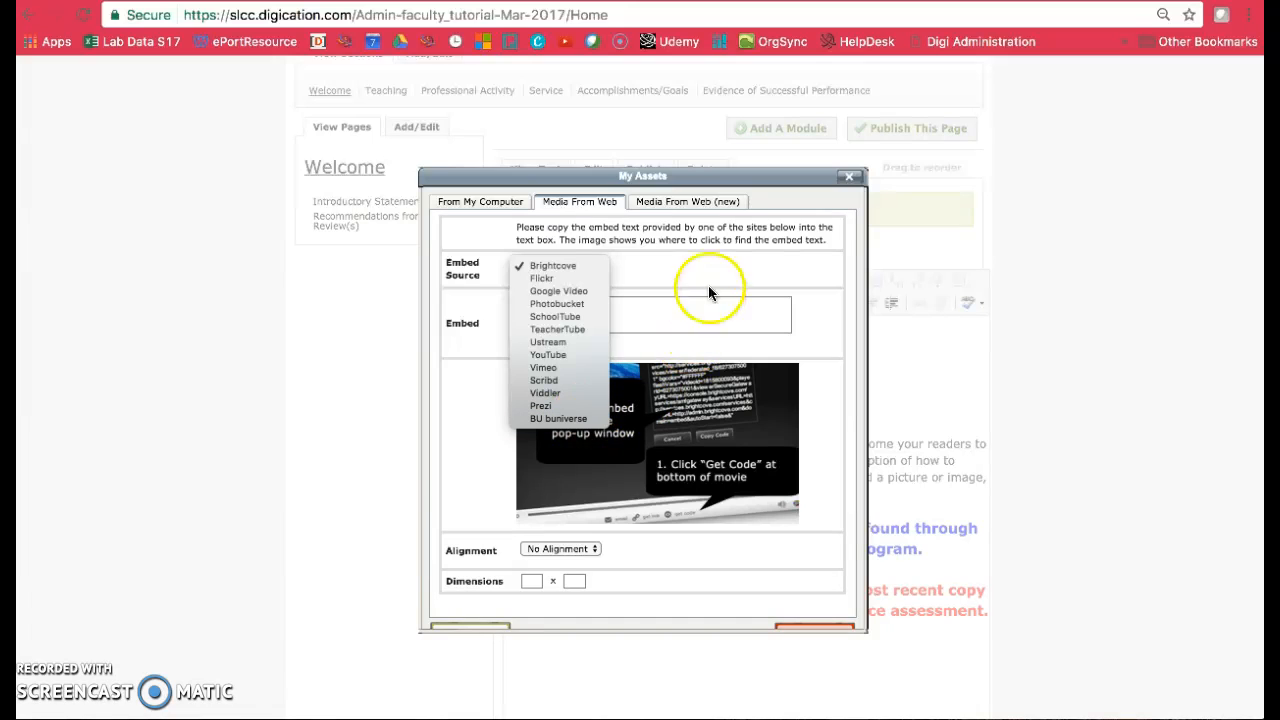
left_click(680, 203)
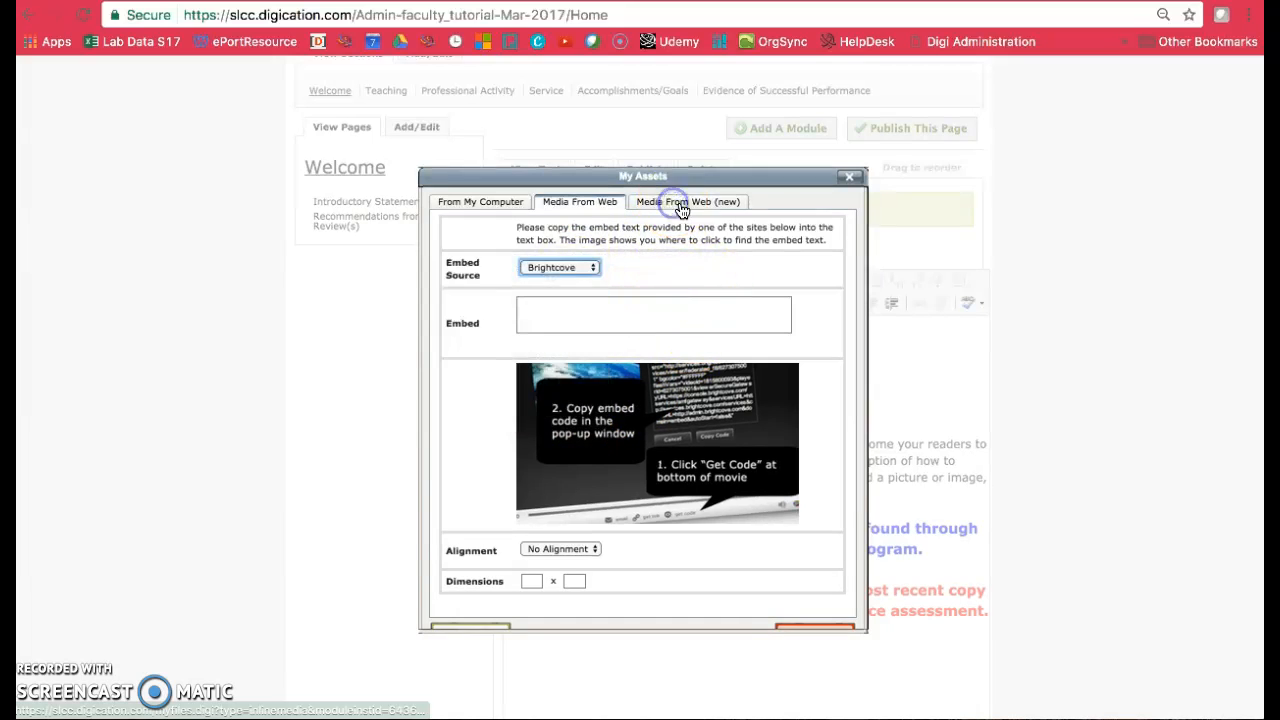
left_click(686, 202)
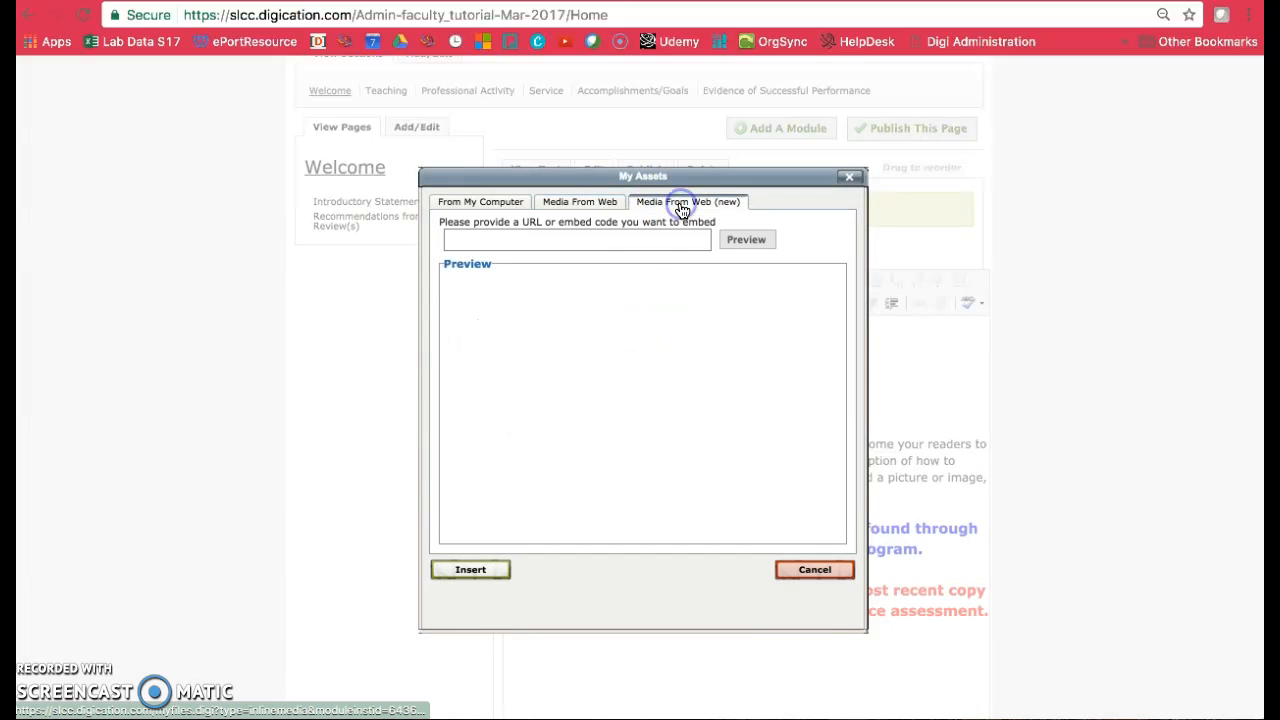
left_click(565, 224)
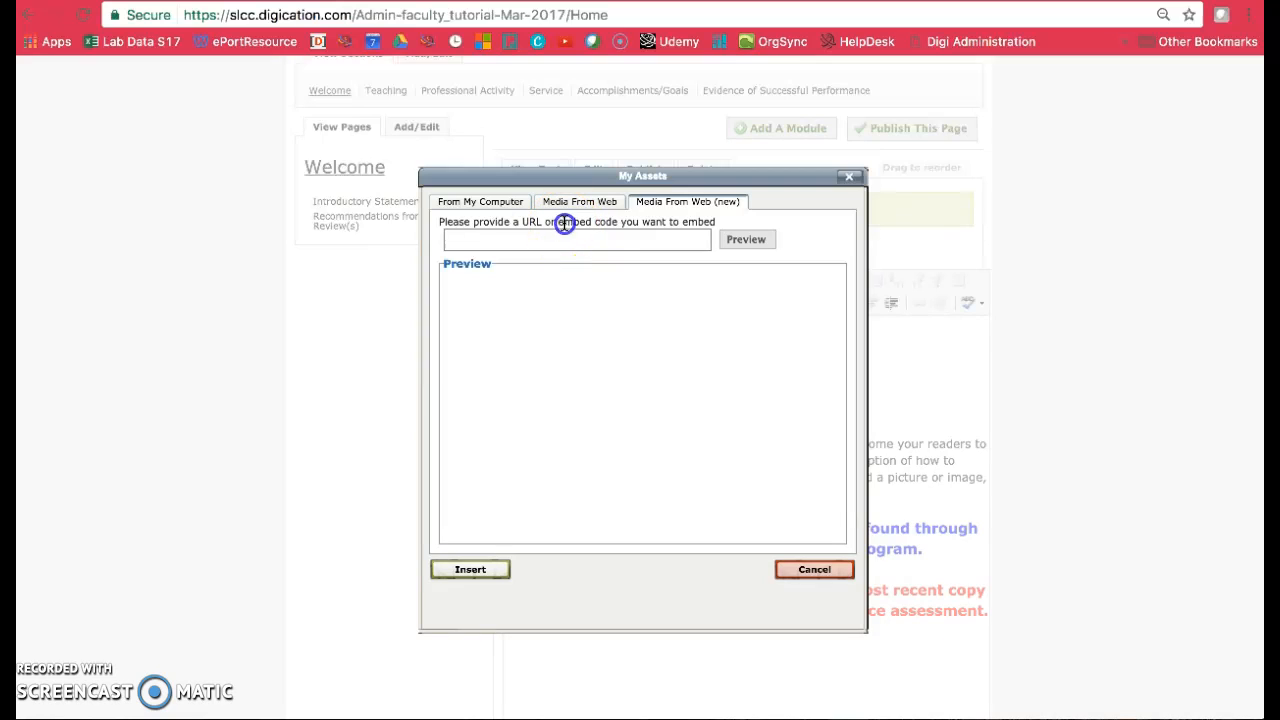
left_click_drag(565, 224, 622, 224)
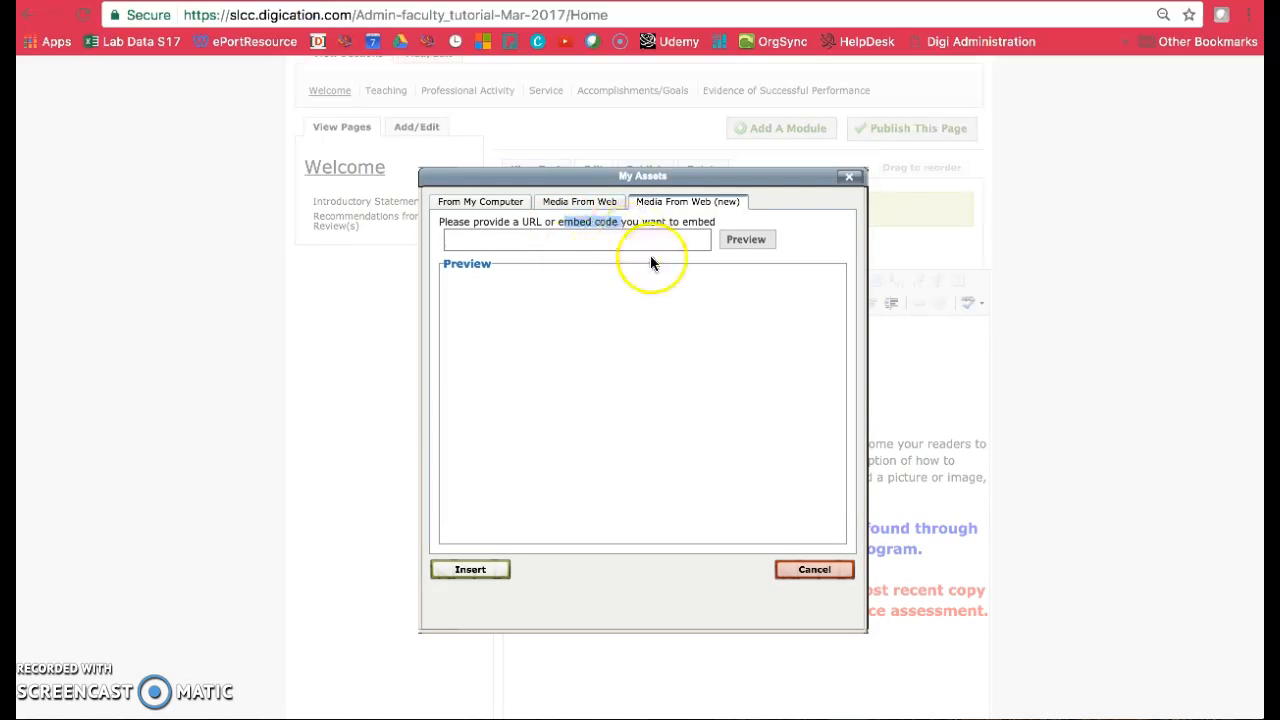
- Upload Portrait.jpg from the computer's Tutorial folder for the Welcome text module
left_click(468, 204)
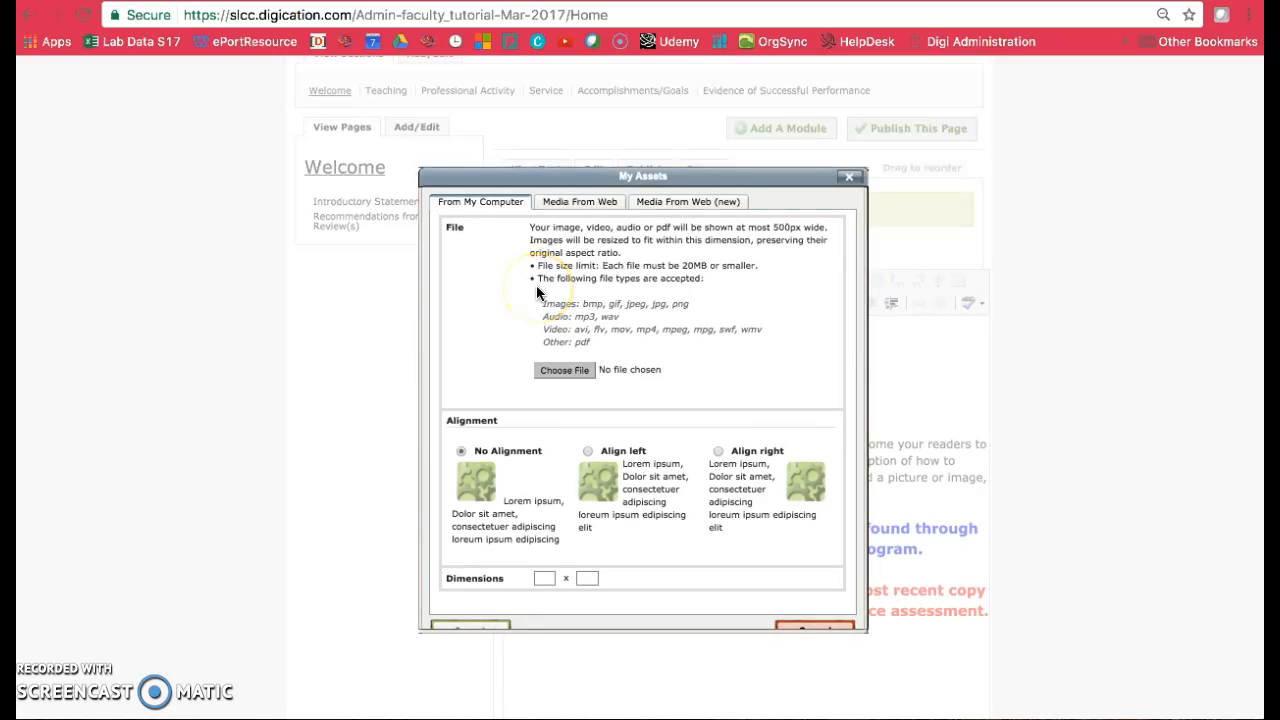
left_click(585, 369)
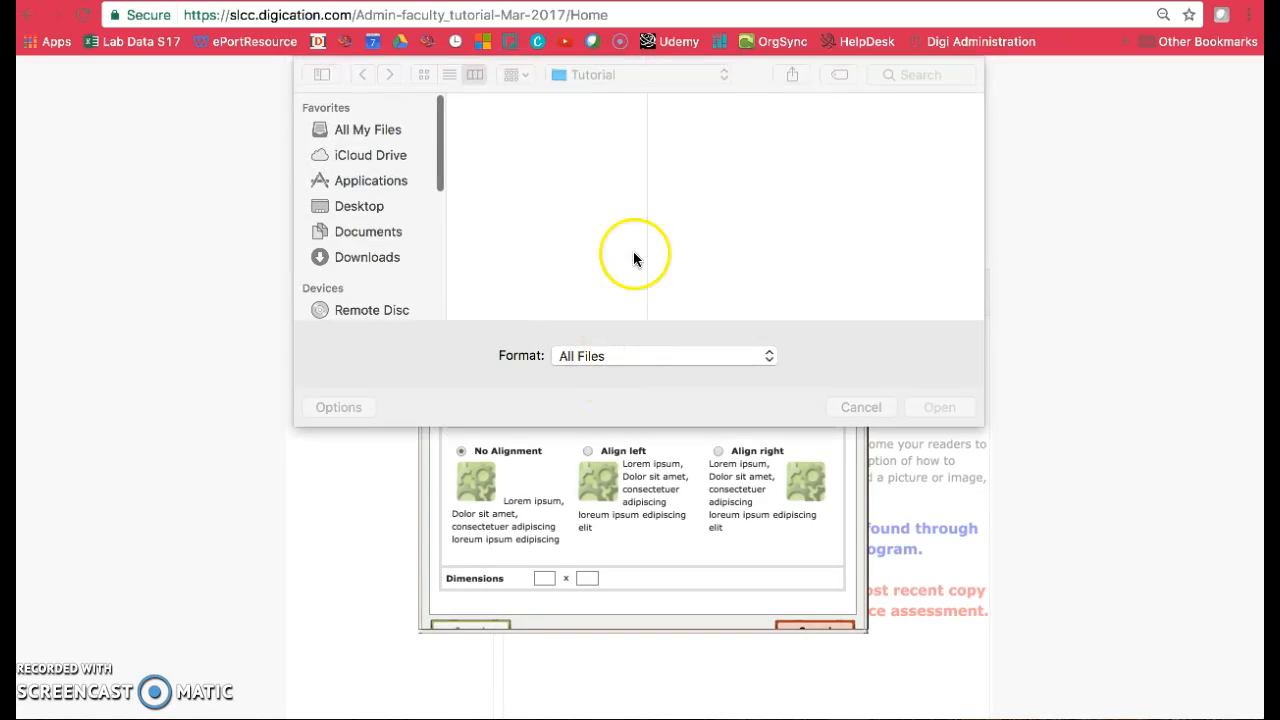
double_click(510, 163)
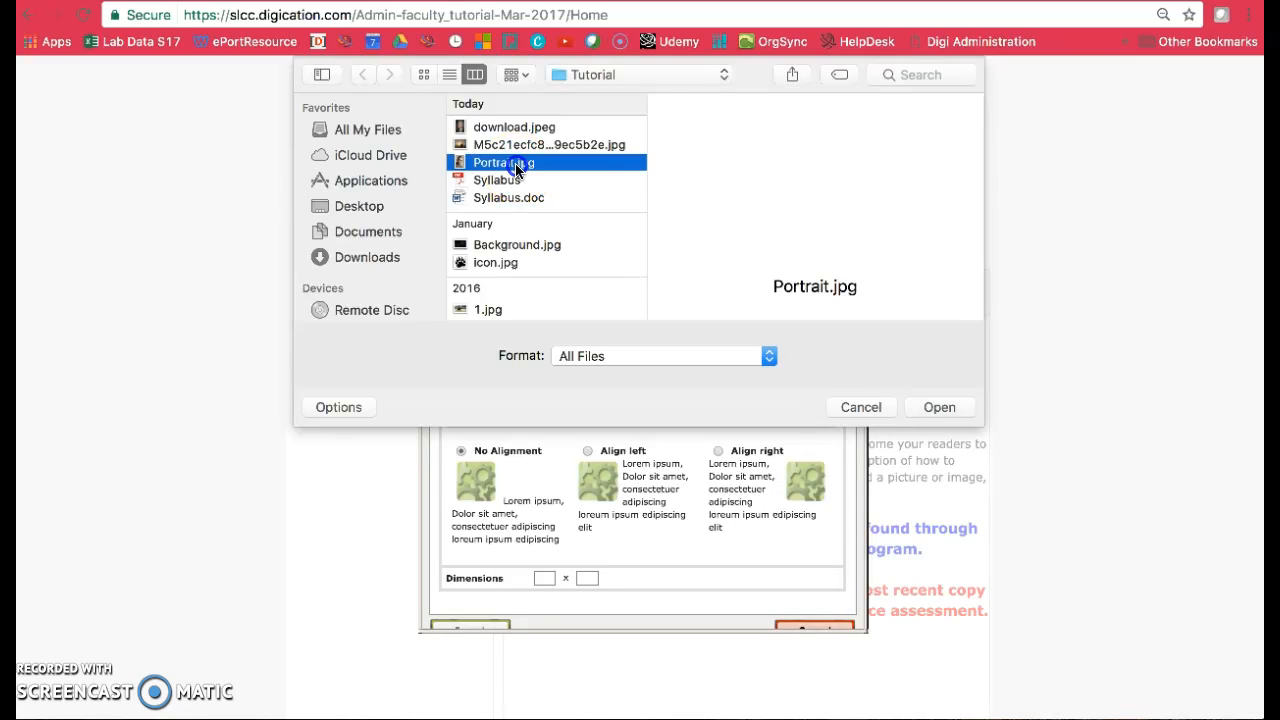
scroll(688, 411, "down", 2)
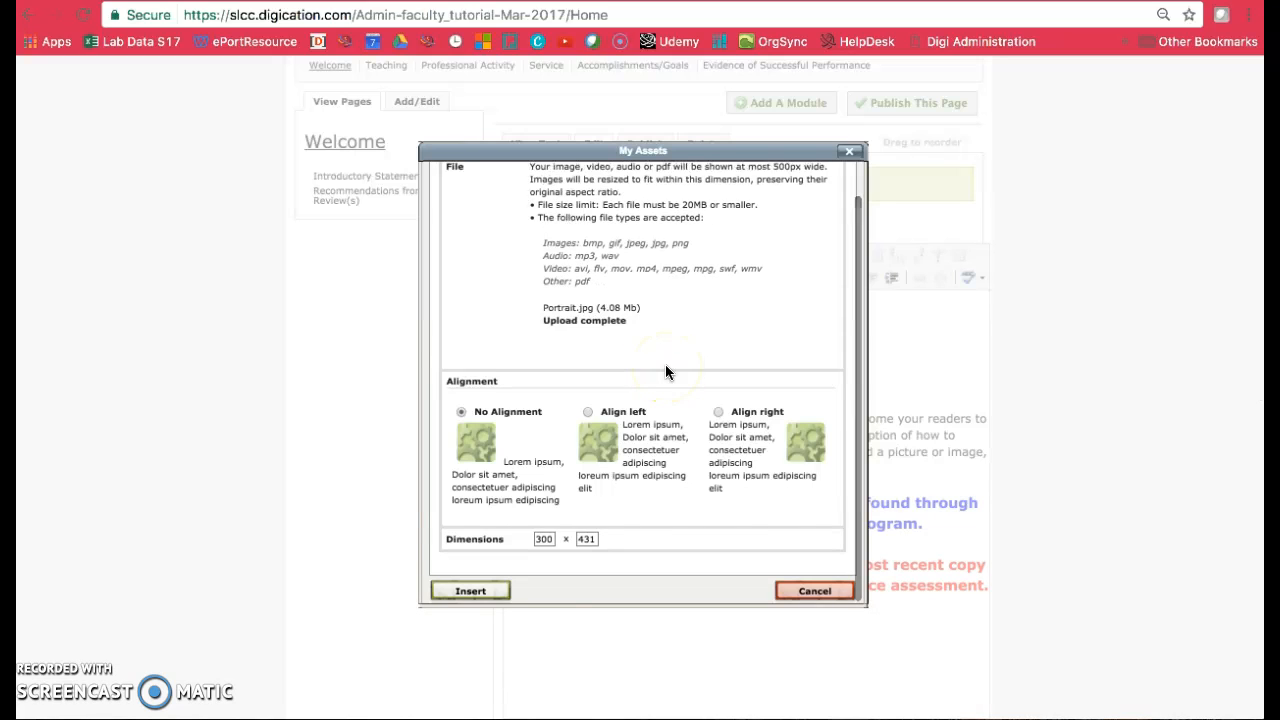
scroll(665, 364, "down", 5)
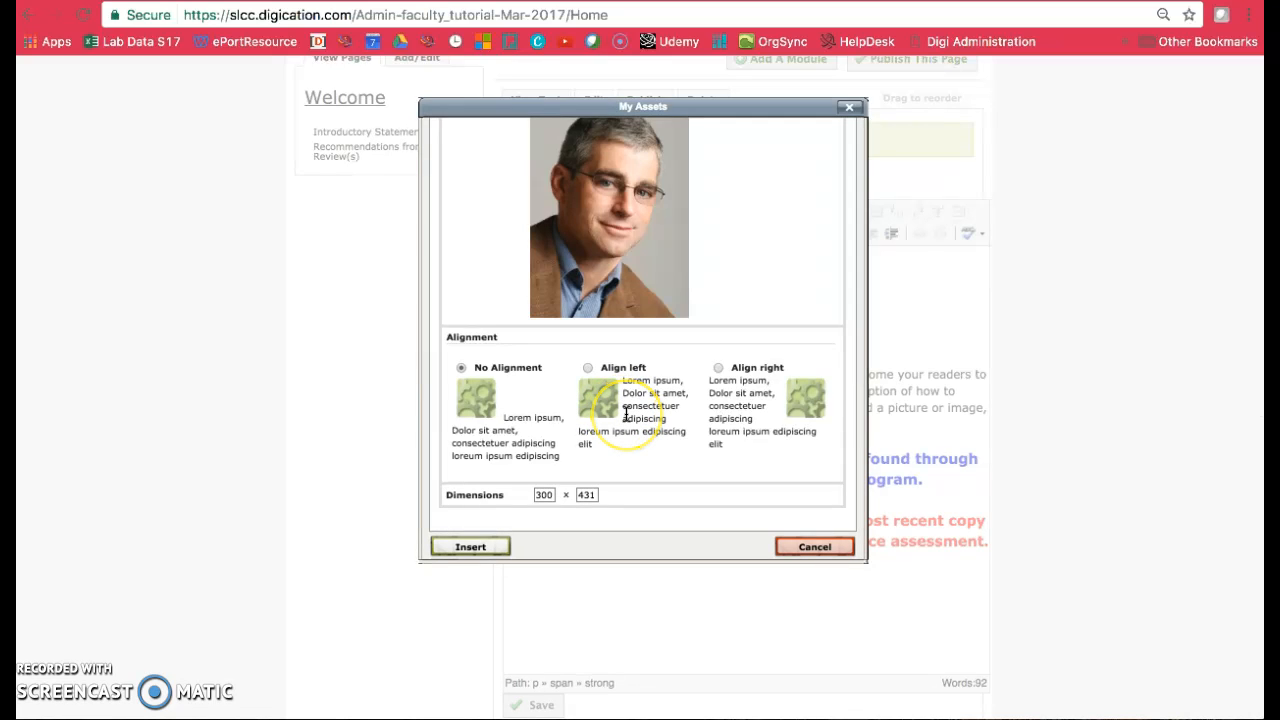
- Set the uploaded portrait to align left and insert it beside the Welcome text
left_click(480, 412)
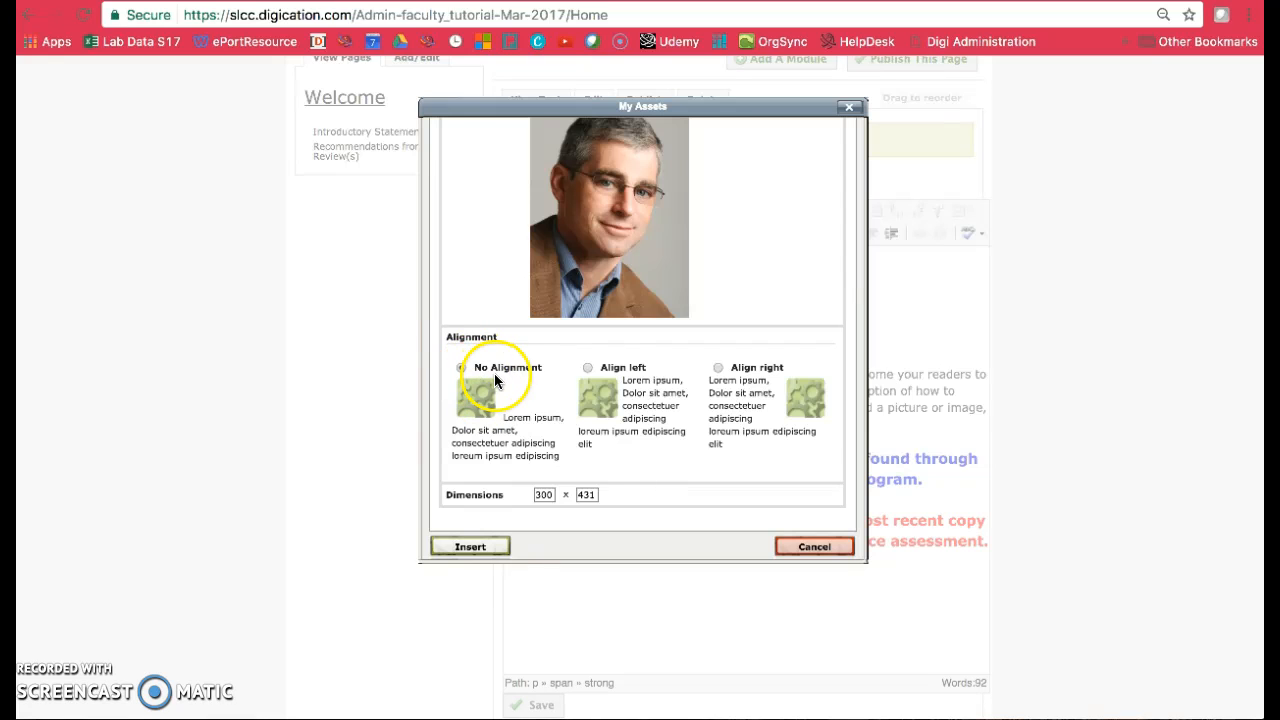
left_click(587, 367)
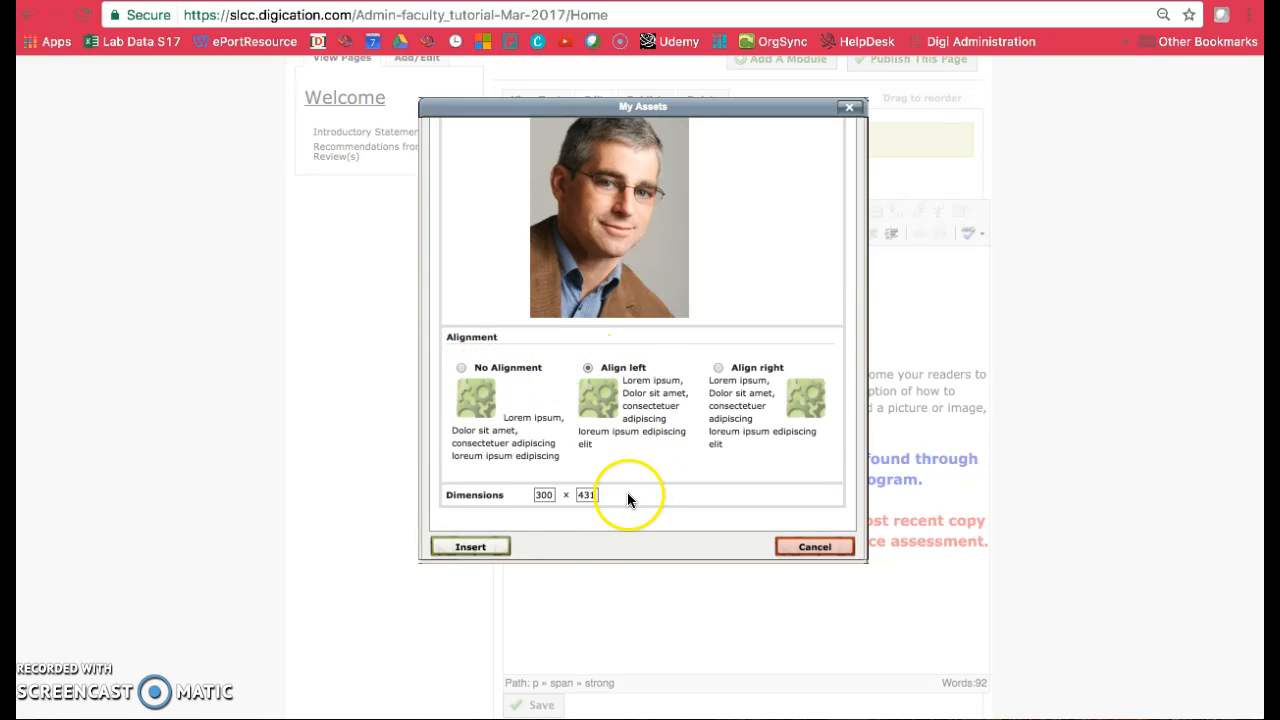
left_click(492, 546)
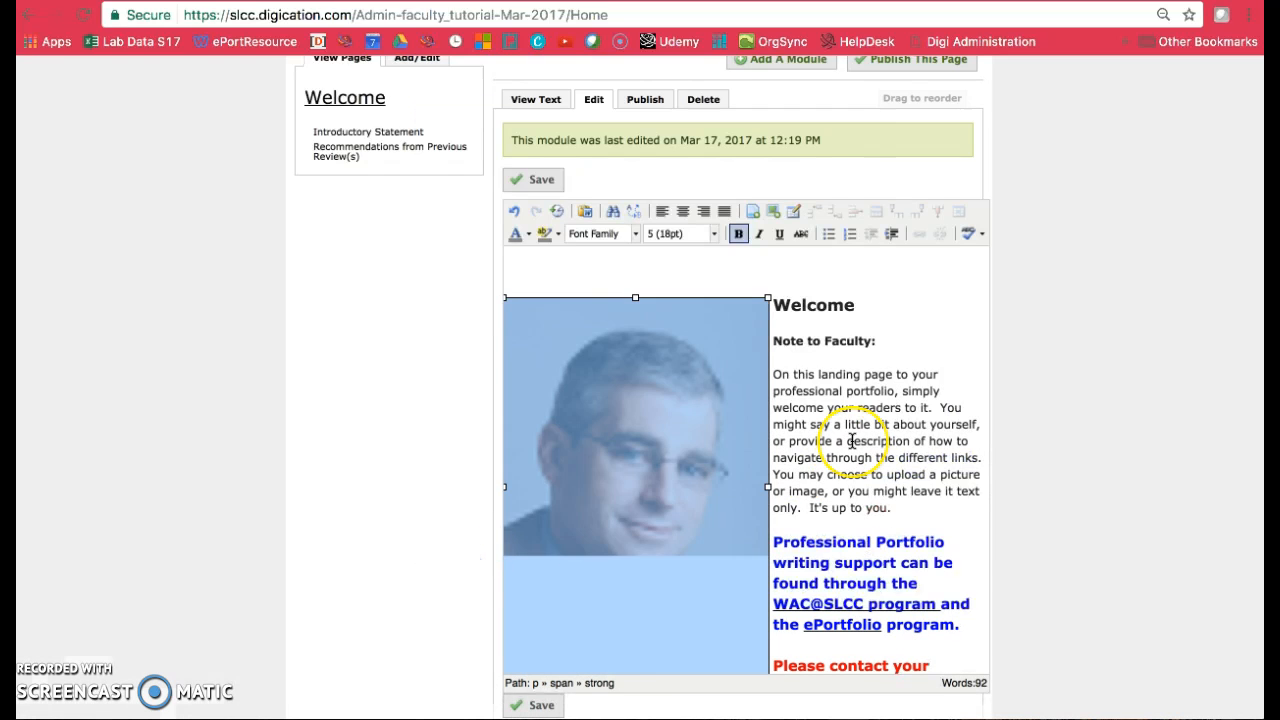
- Shrink the inserted portrait slightly from its lower-right corner and deselect it
scroll(851, 441, "down", 2)
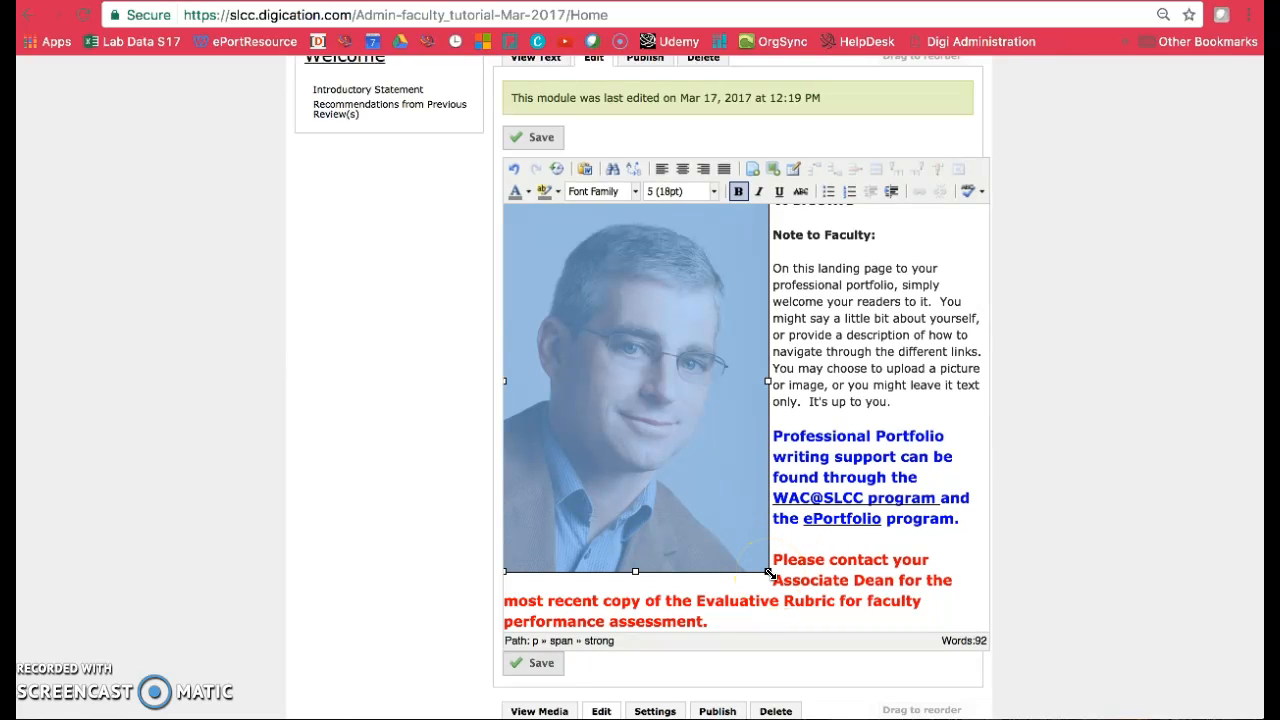
left_click_drag(768, 572, 775, 521)
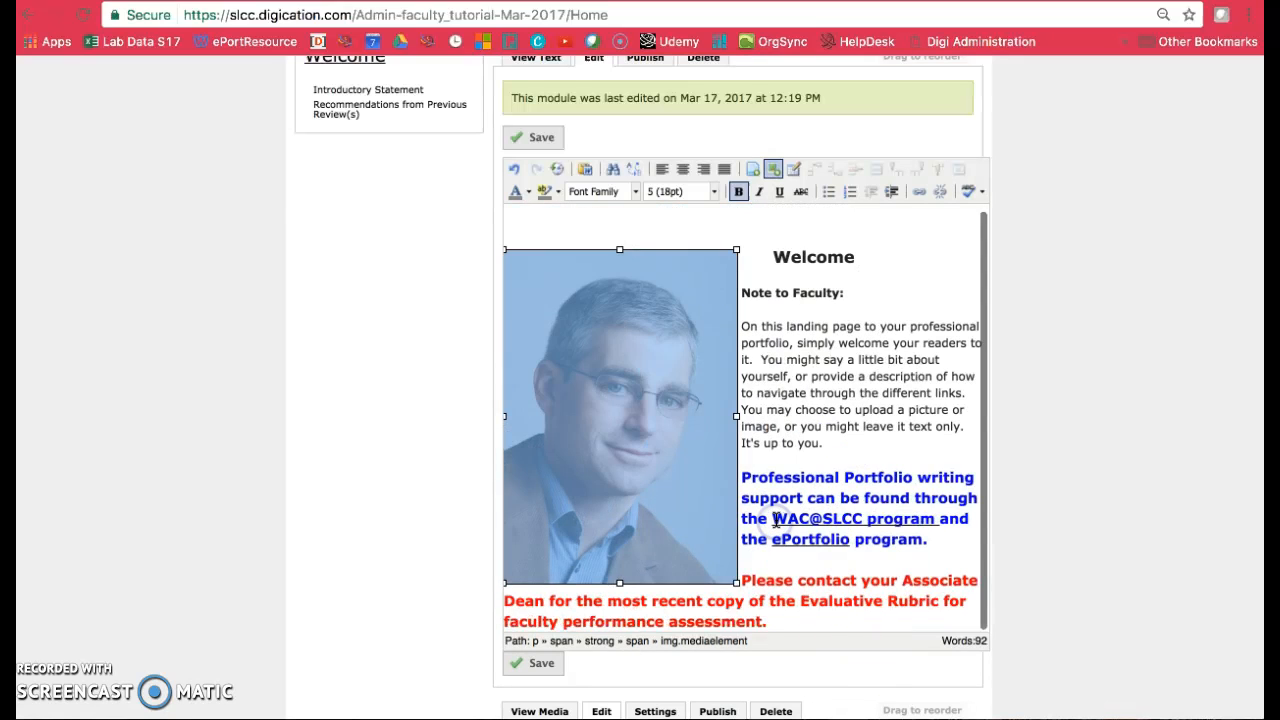
left_click(938, 264)
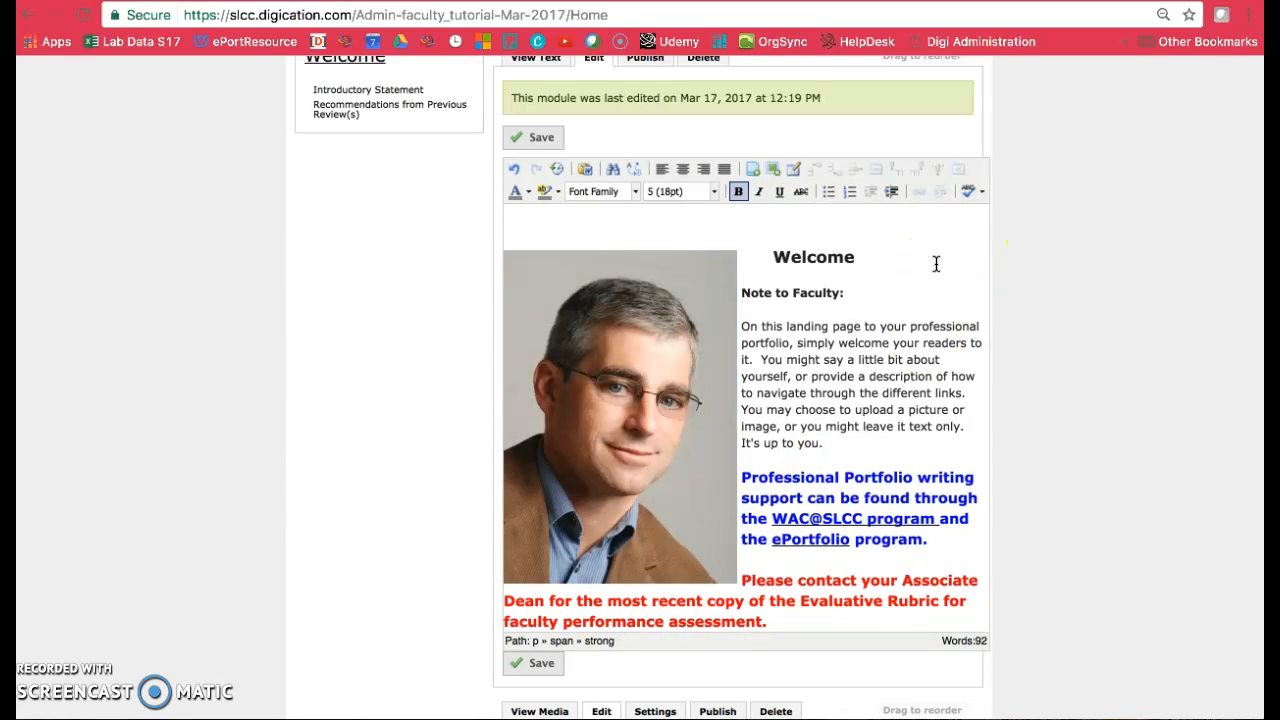
scroll(936, 263, "down", 1)
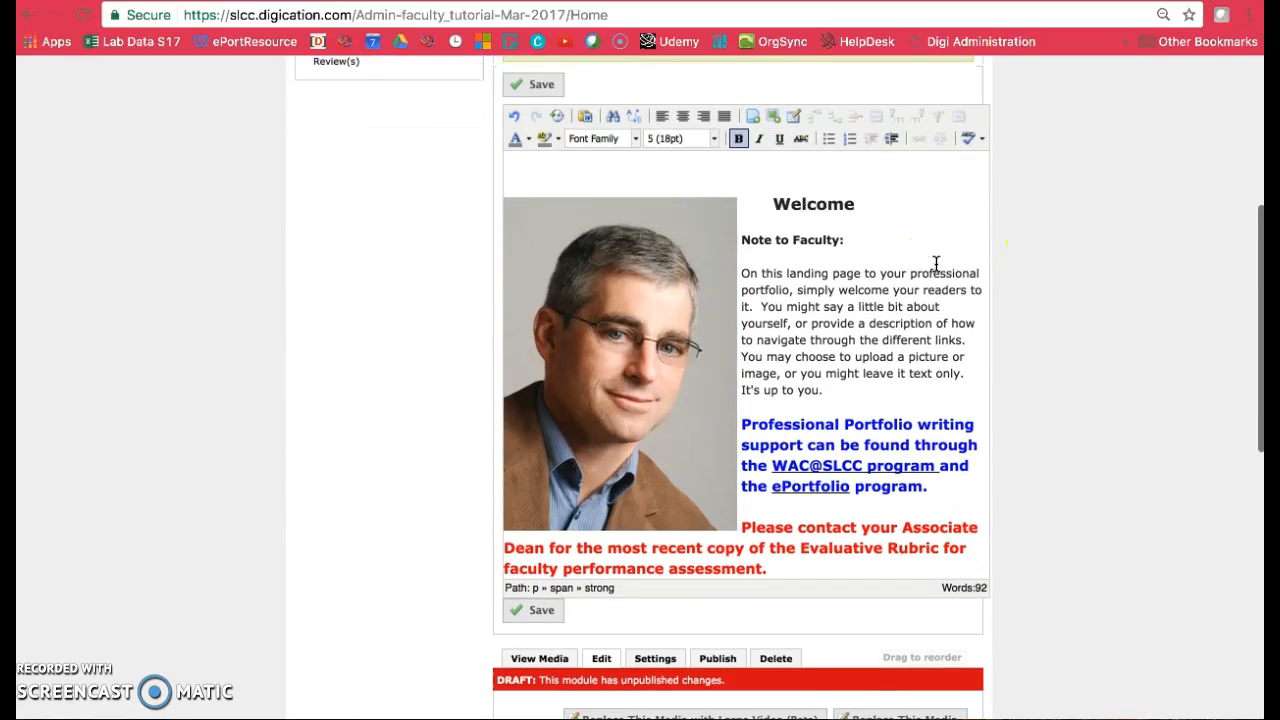
- Save and publish the Welcome text module's changes, and return the module to its text view
scroll(936, 263, "up", 2)
scroll(936, 263, "up", 1)
left_click(531, 207)
left_click(636, 132)
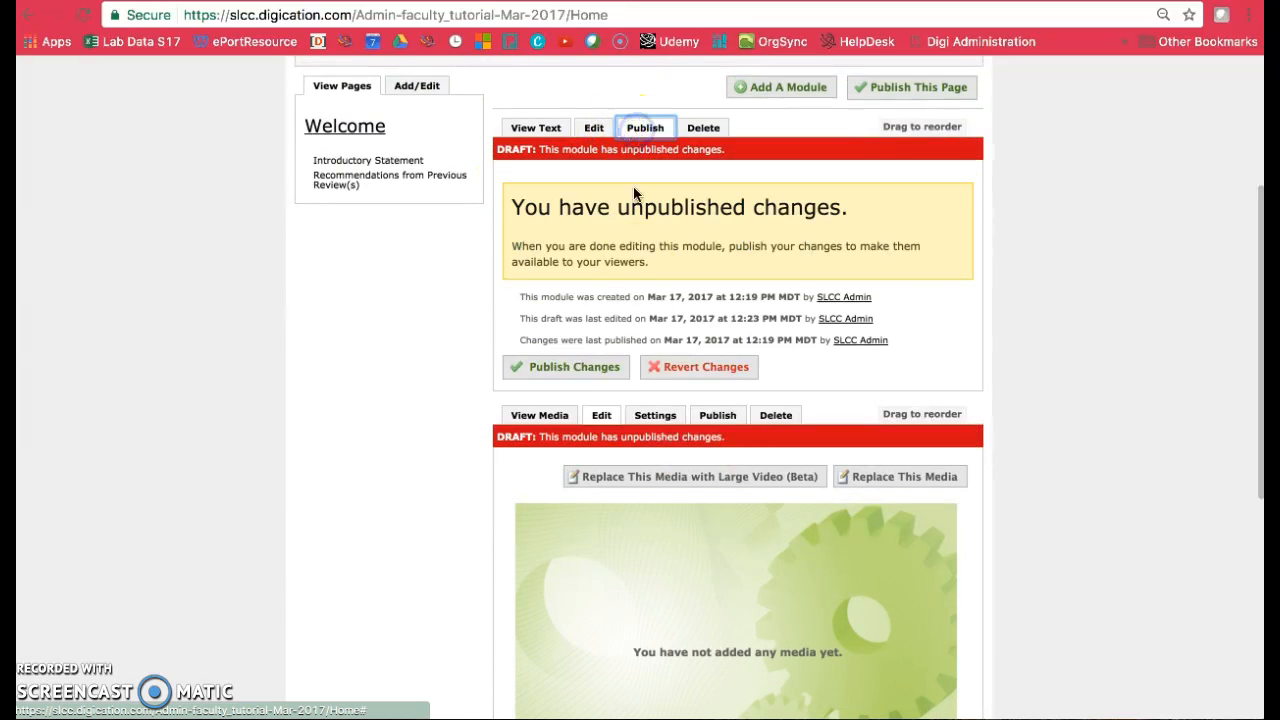
left_click(593, 380)
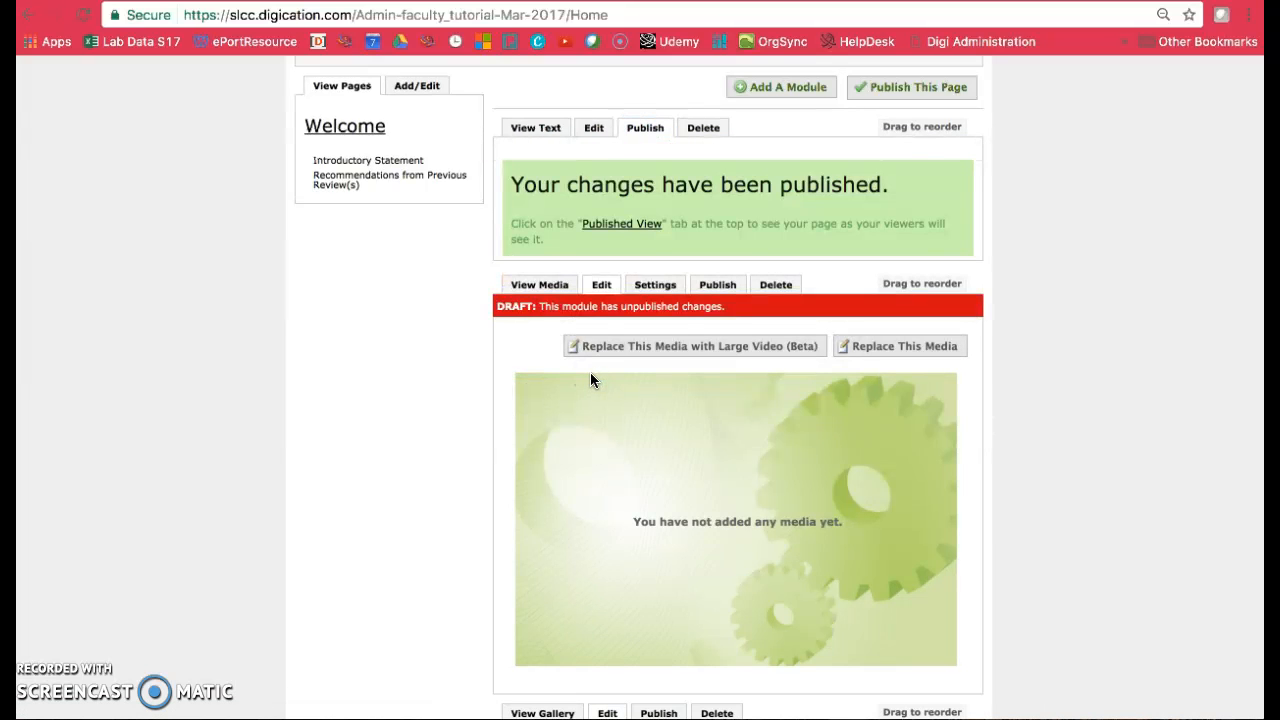
left_click(550, 130)
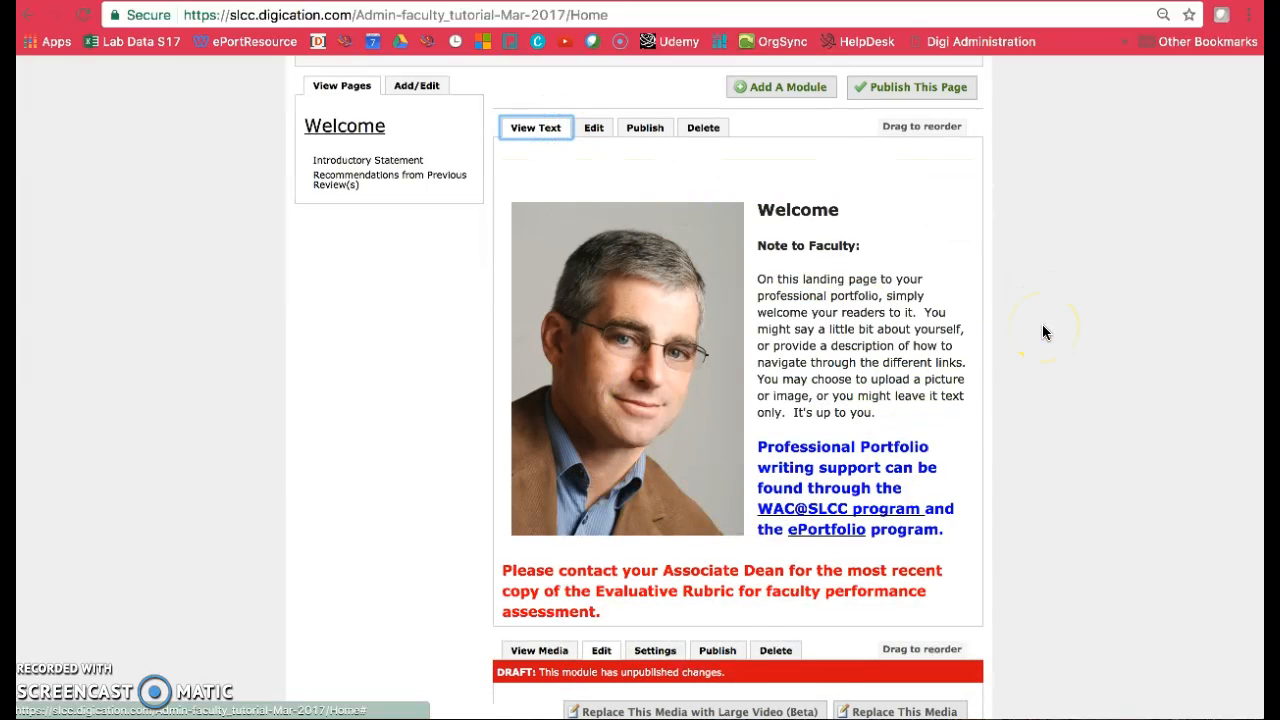
- Open the empty media module's media replacement dialog and choose Flickr as the web embed source
scroll(1043, 332, "down", 3)
scroll(1042, 333, "down", 2)
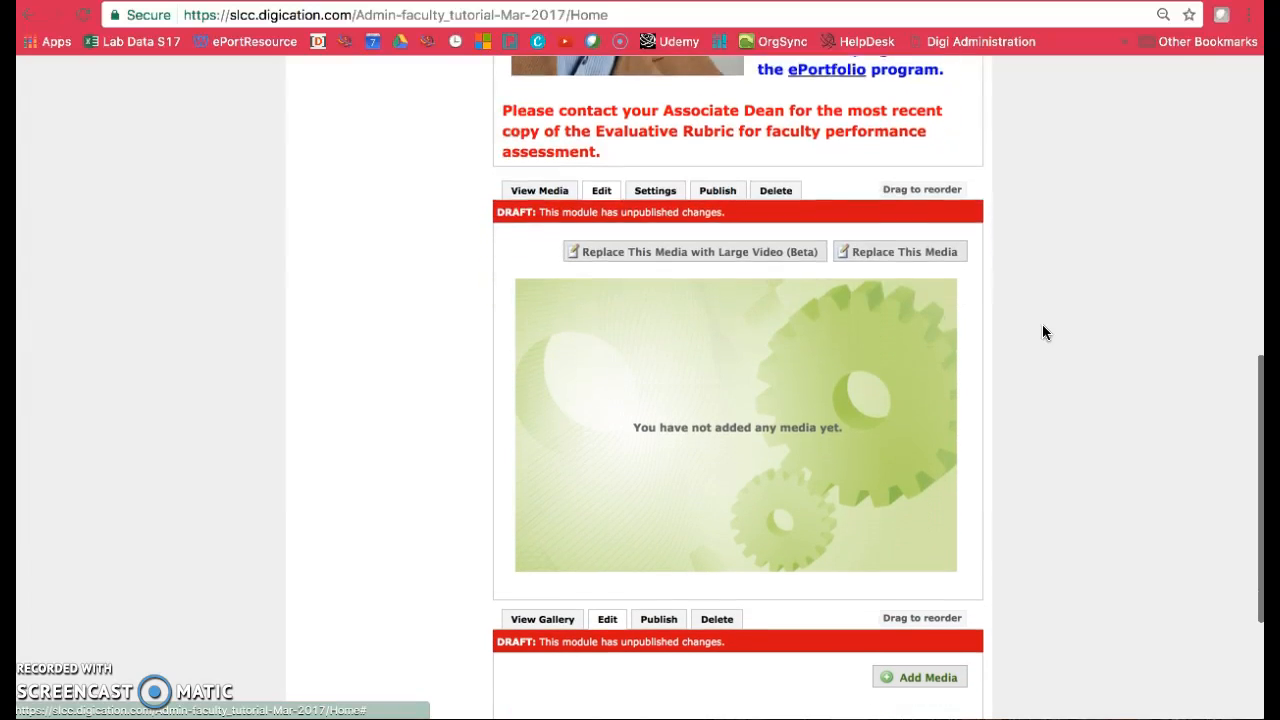
left_click(730, 342)
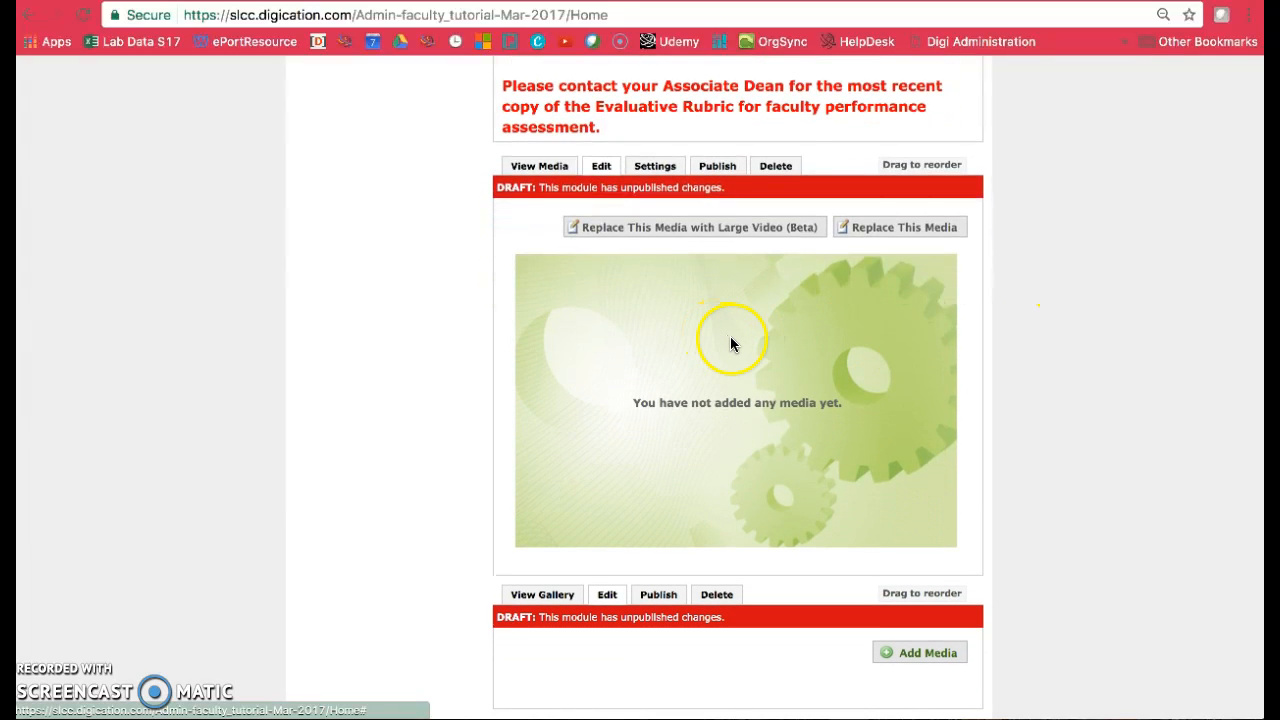
left_click(888, 230)
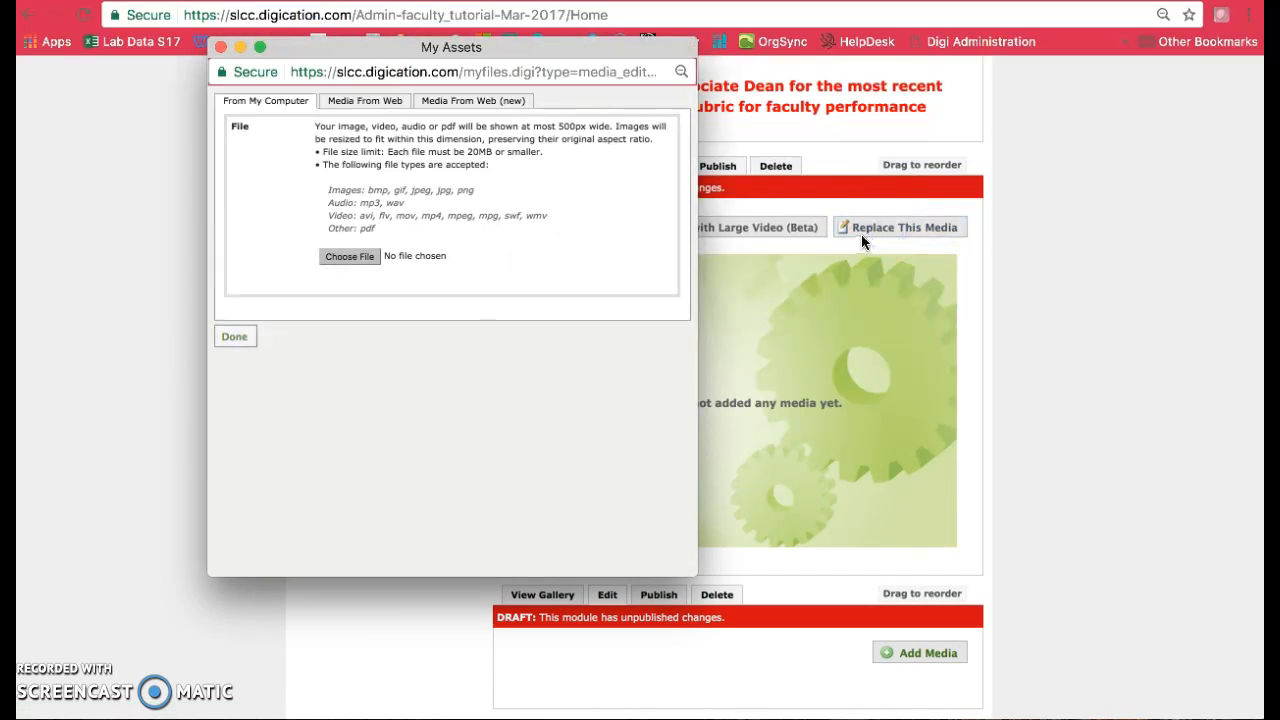
left_click(366, 104)
left_click(350, 167)
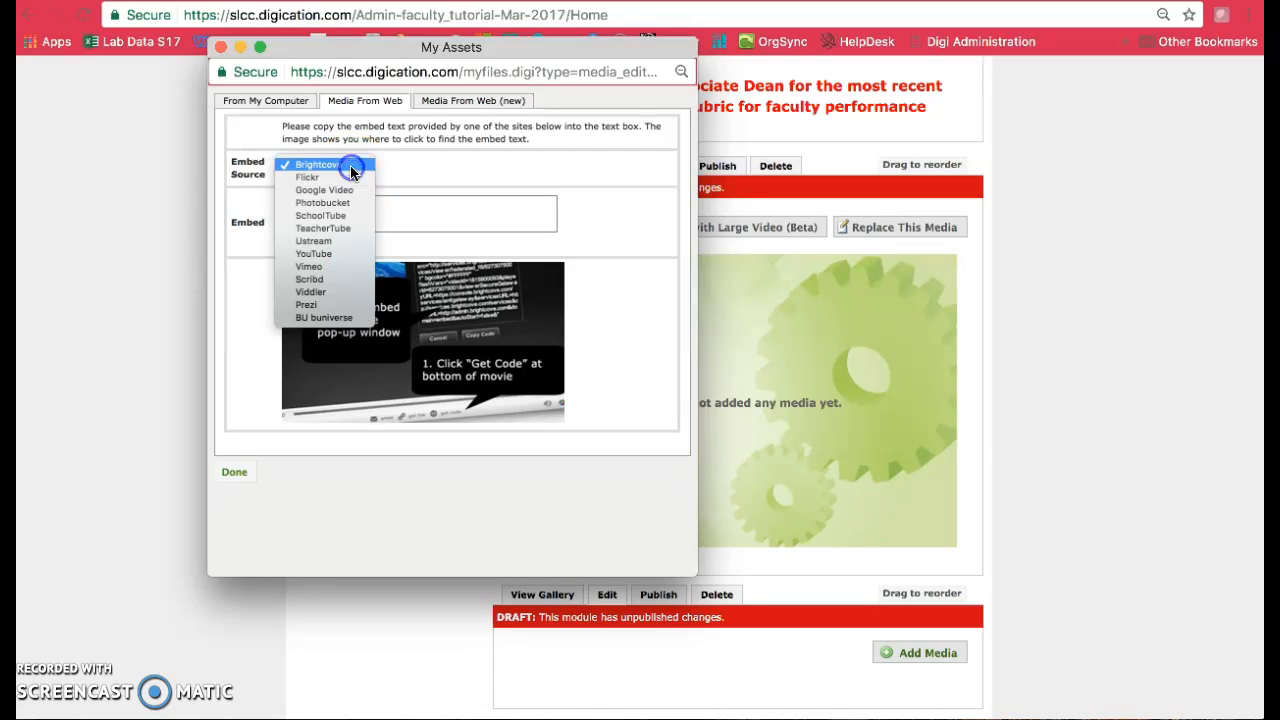
left_click(348, 177)
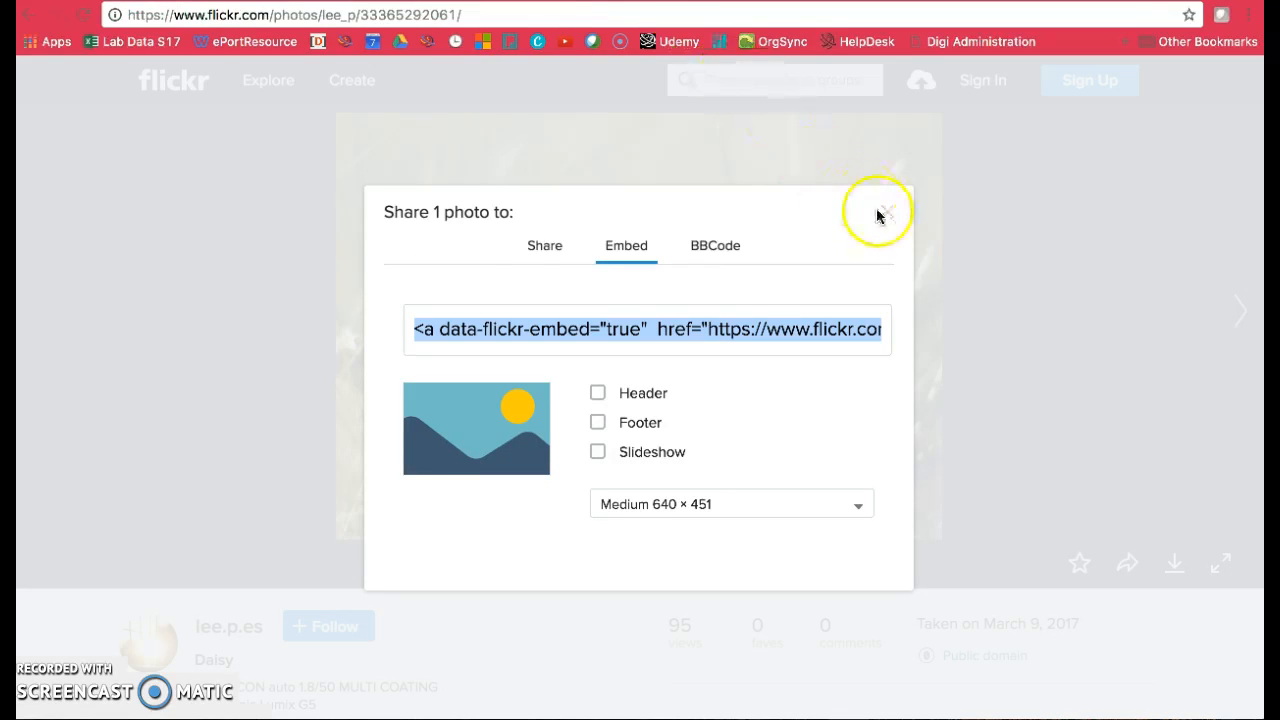
- Copy the embed code of the daisy photo from its sharing options on Flickr
left_click(887, 214)
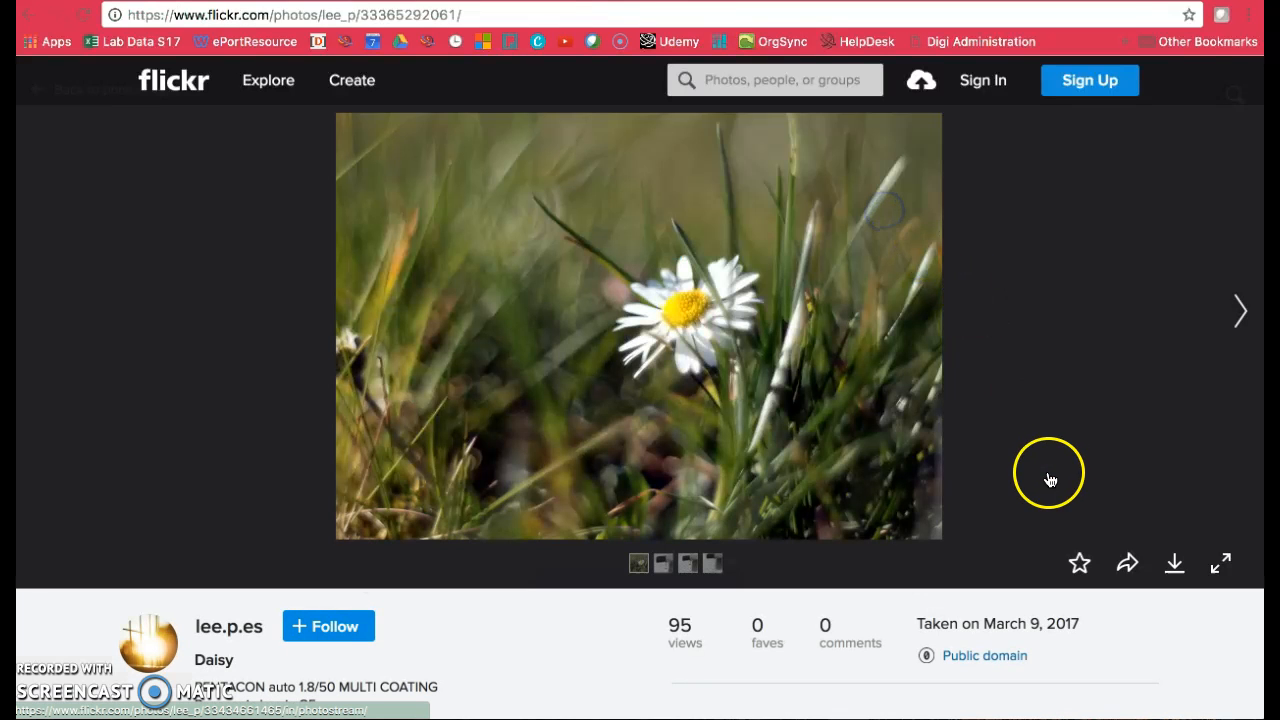
left_click(1130, 566)
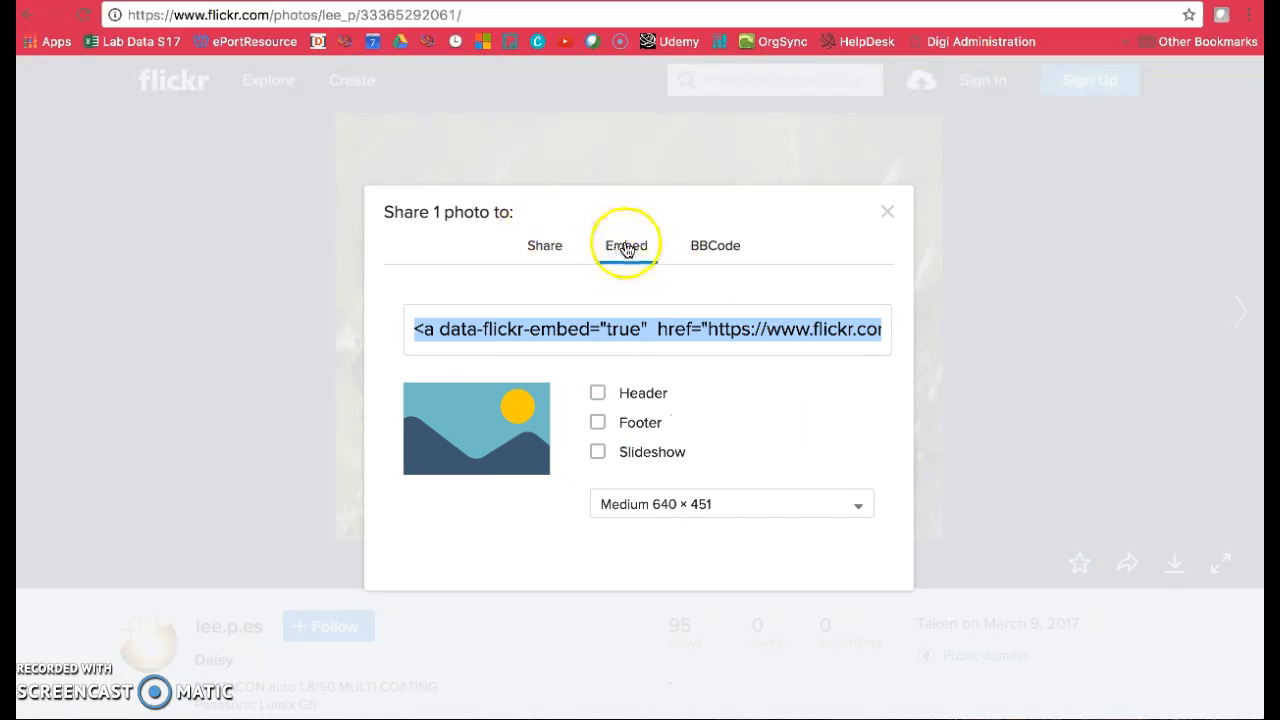
right_click(644, 332)
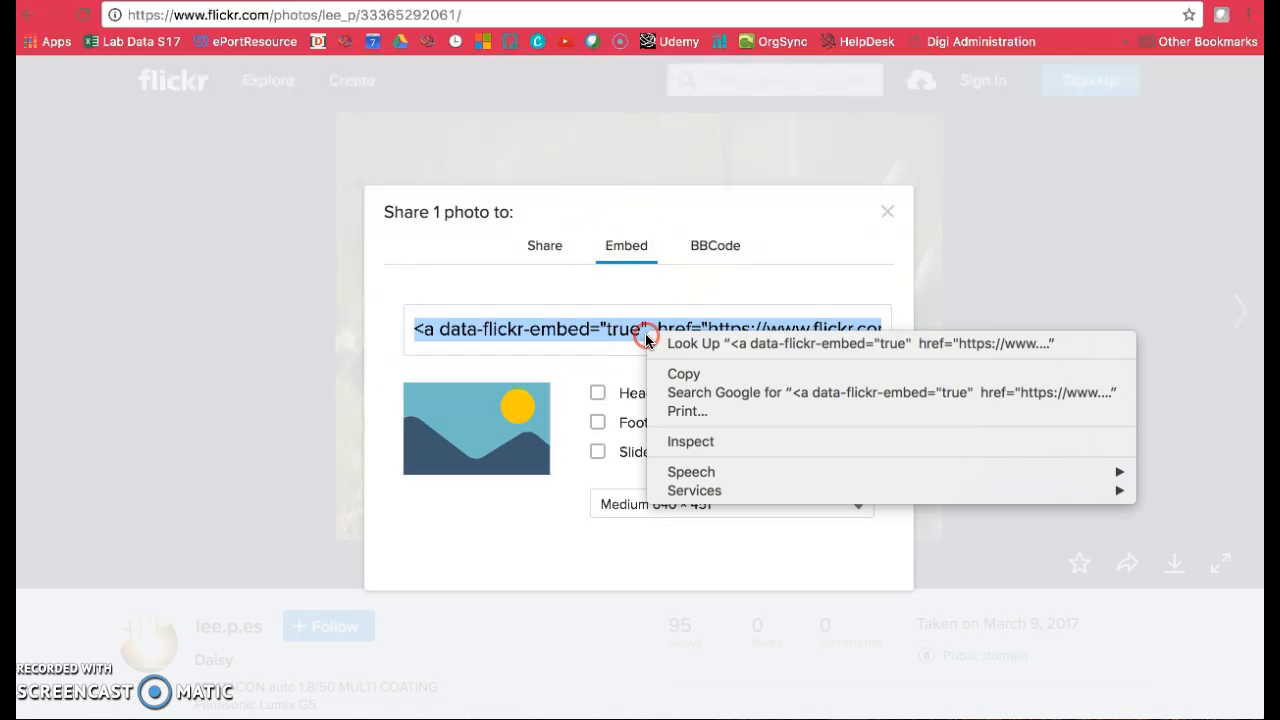
left_click(711, 376)
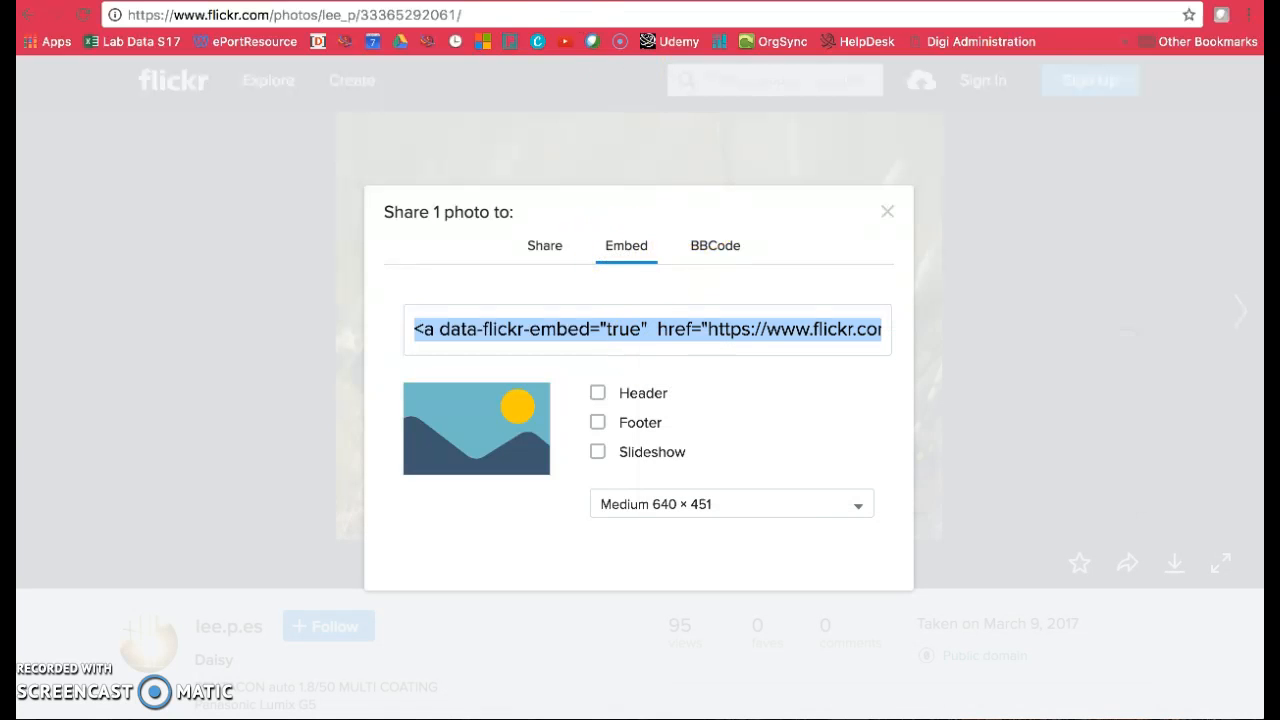
- Switch back to the Digication page and replace the media module's placeholder with the copied embed code, using Flickr as source
key("ctrl+Tab")
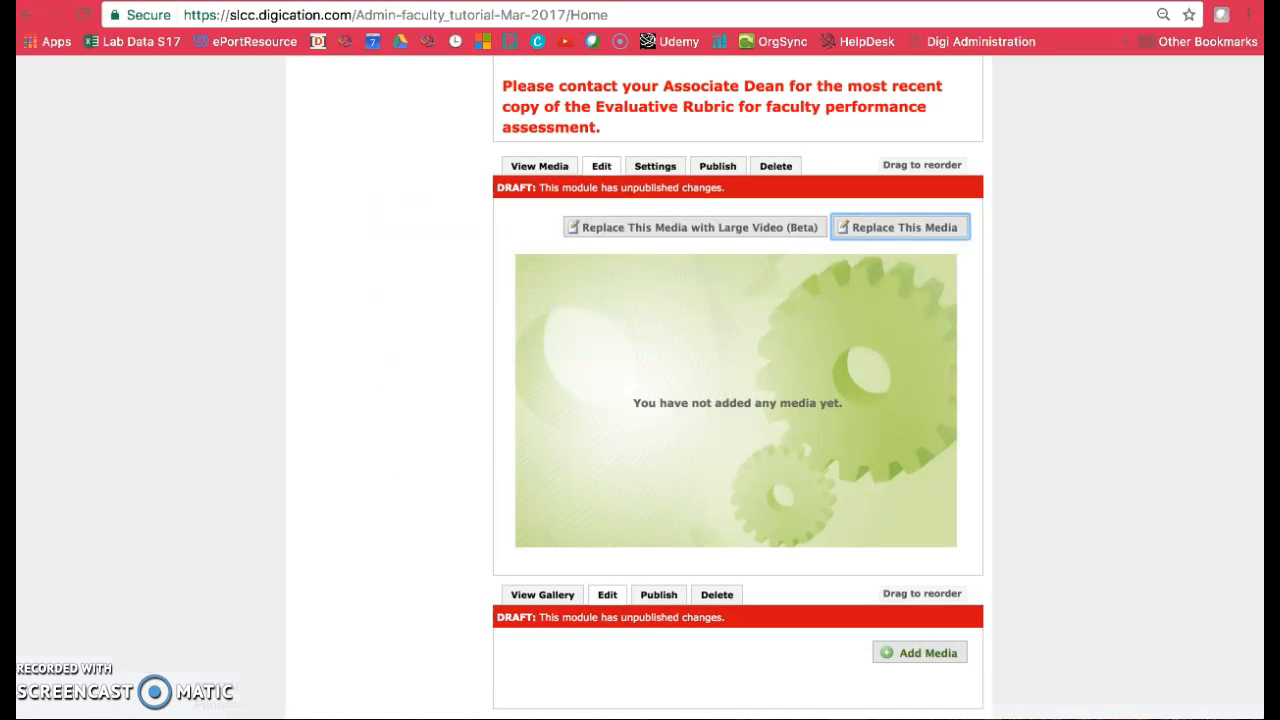
left_click(882, 229)
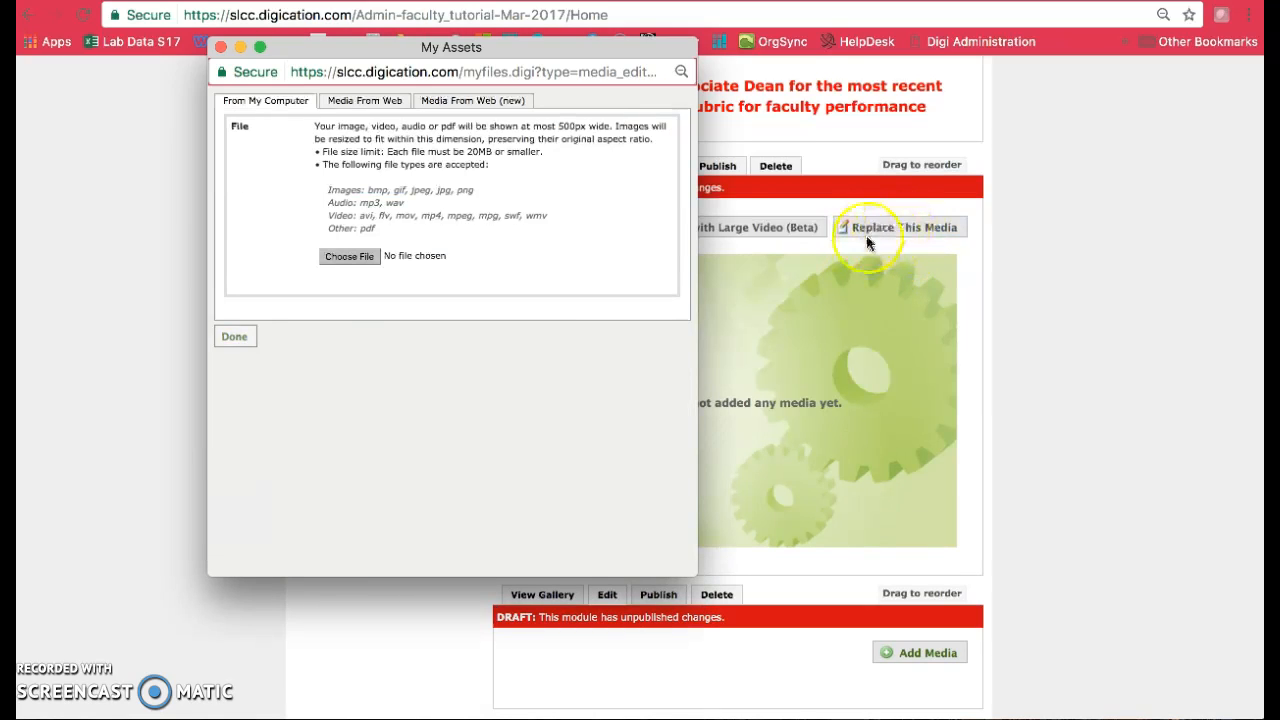
left_click(343, 101)
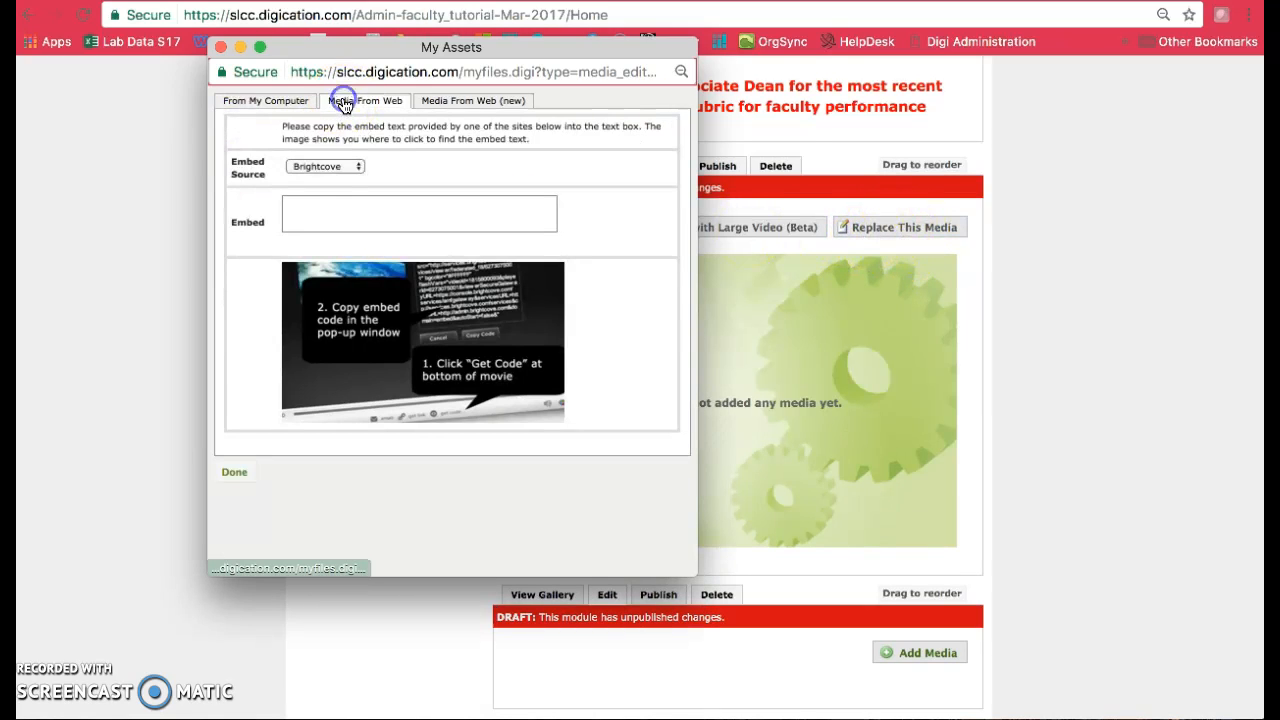
left_click(336, 167)
left_click(331, 180)
right_click(362, 210)
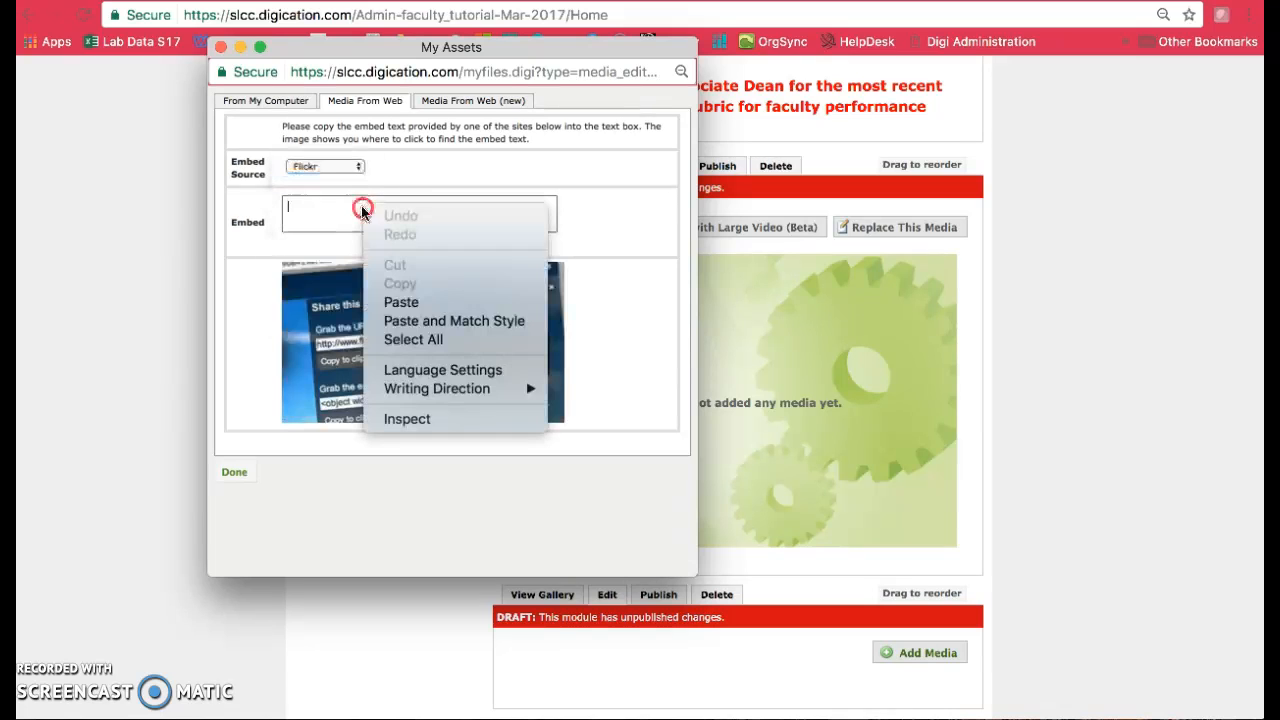
left_click(401, 302)
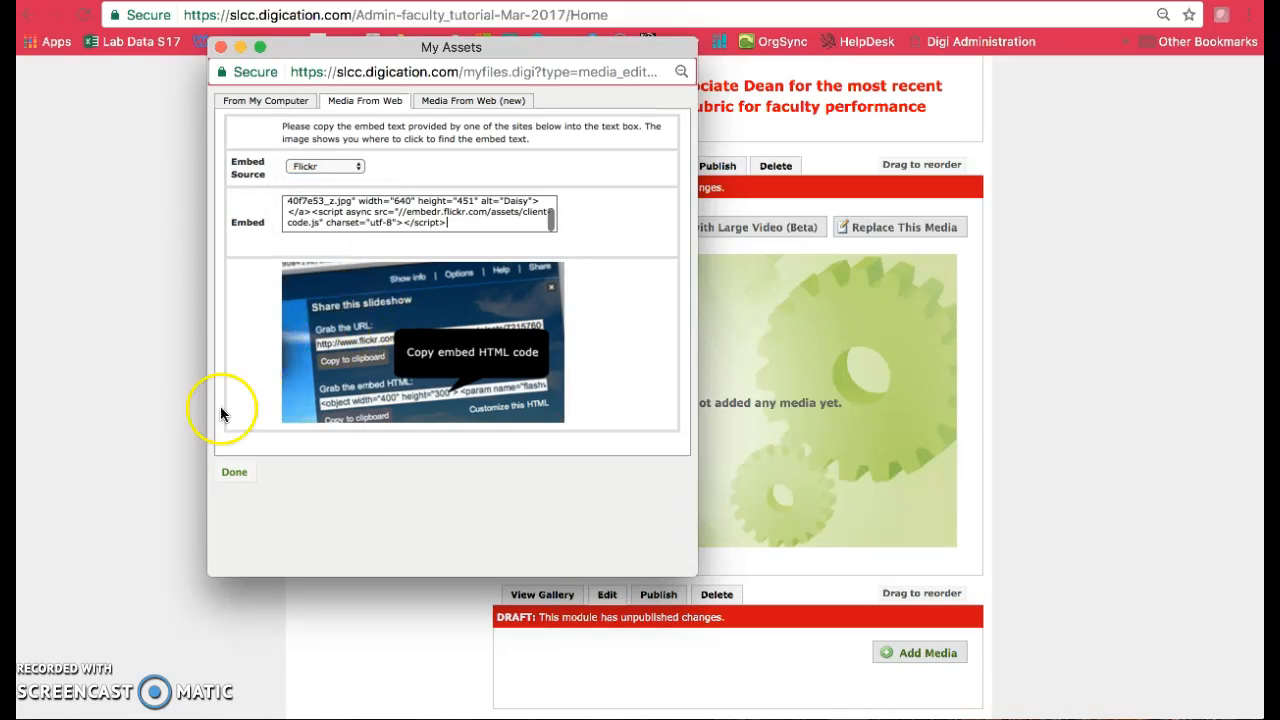
left_click(233, 477)
left_click(238, 329)
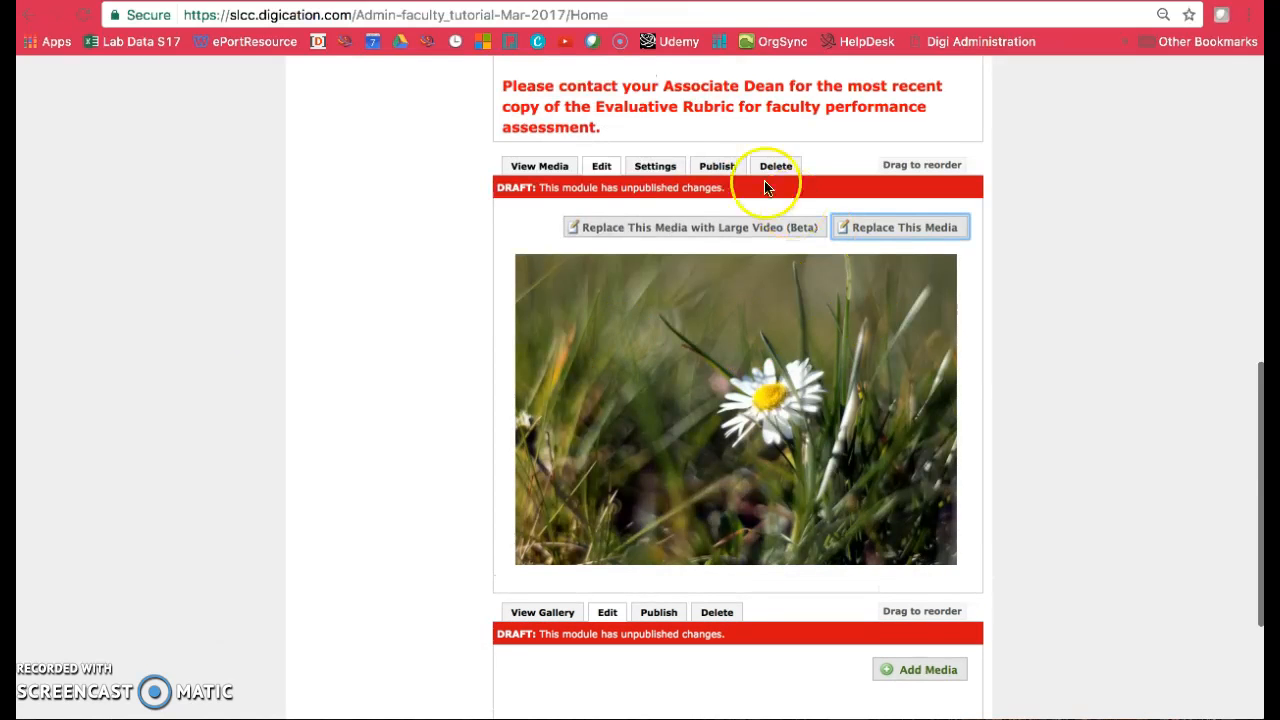
- Publish the media module's changes and show the module in its media view
left_click(719, 168)
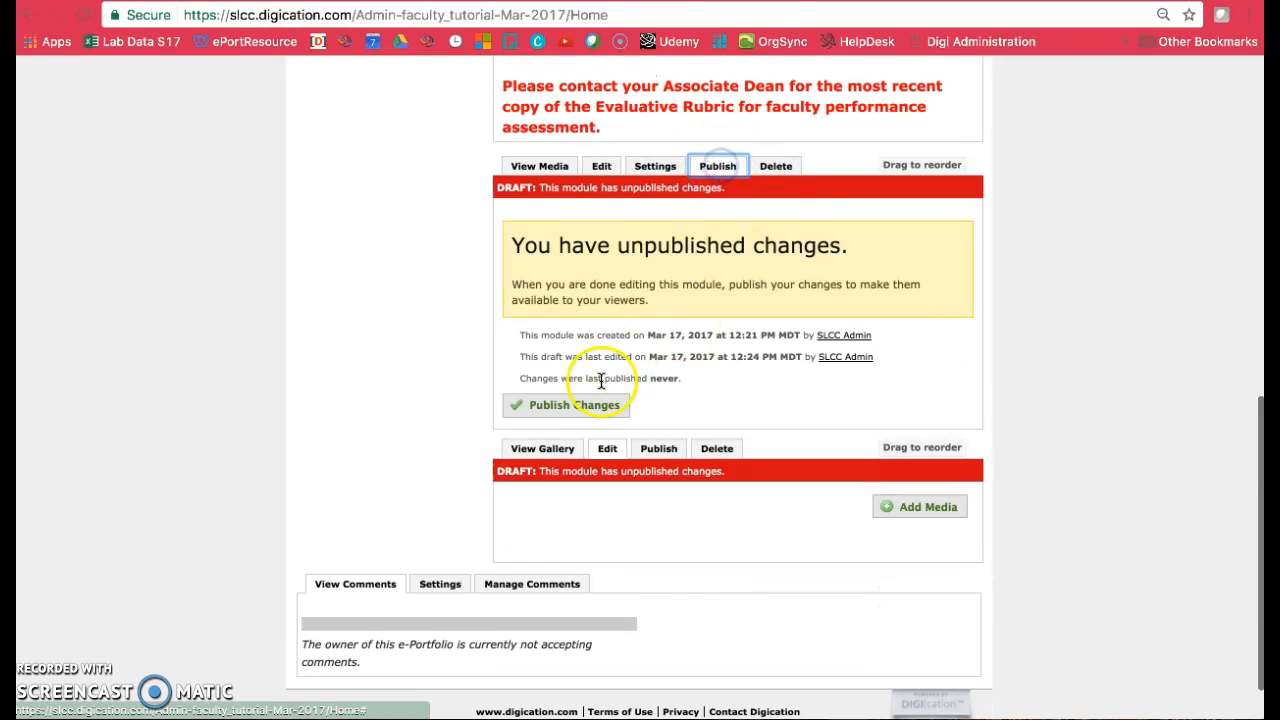
left_click(580, 404)
left_click(548, 238)
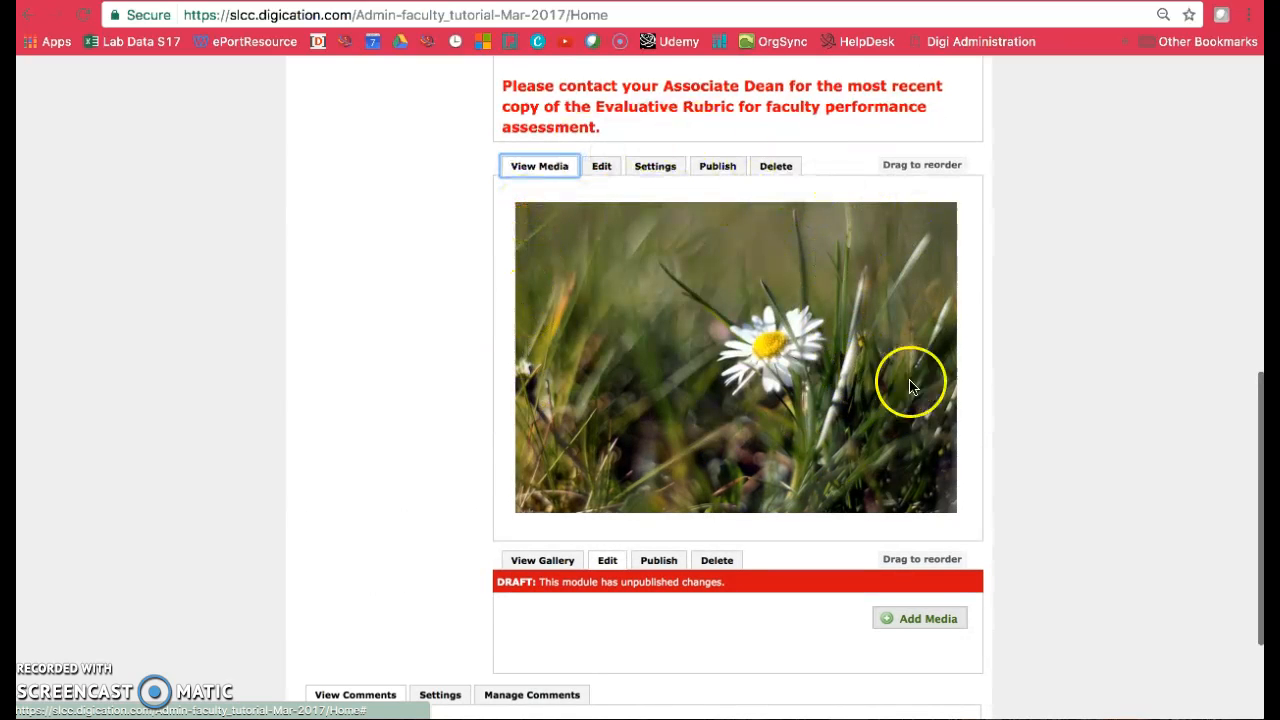
- Upload download.jpeg, Portrait.jpg and the JPG file listed between them from the Tutorial folder to the empty gallery module
scroll(985, 340, "down", 3)
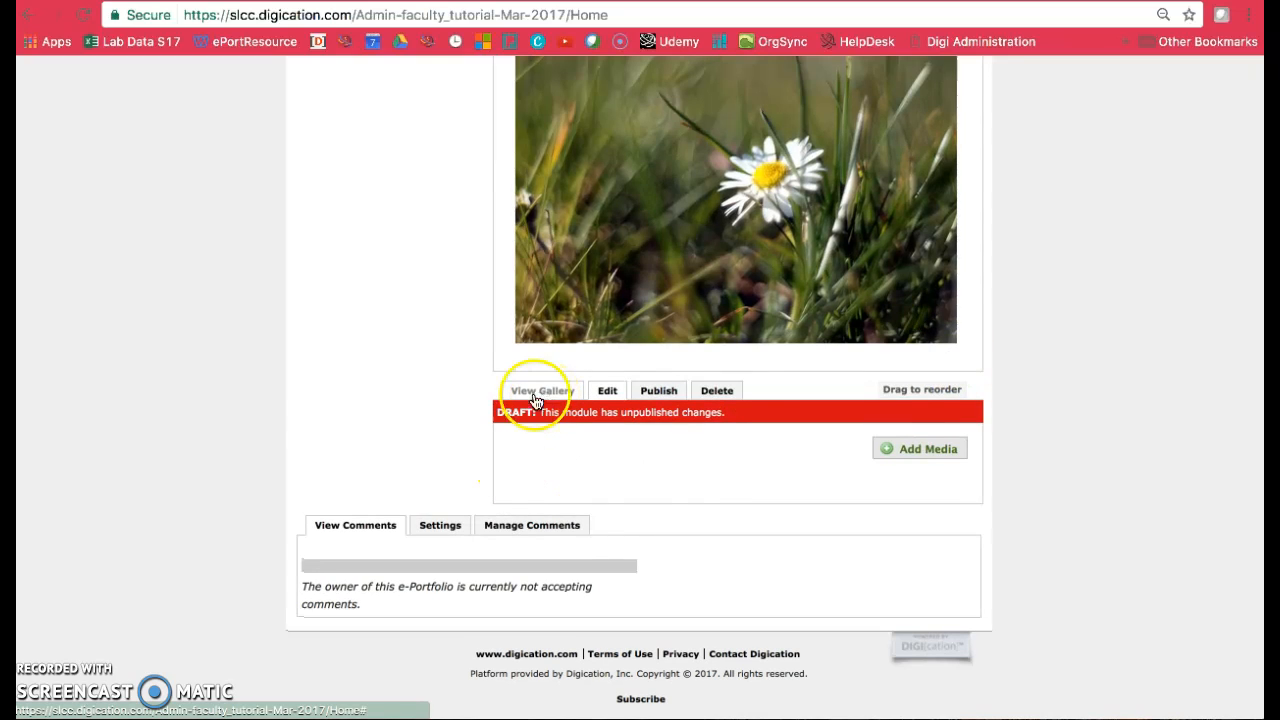
left_click(929, 457)
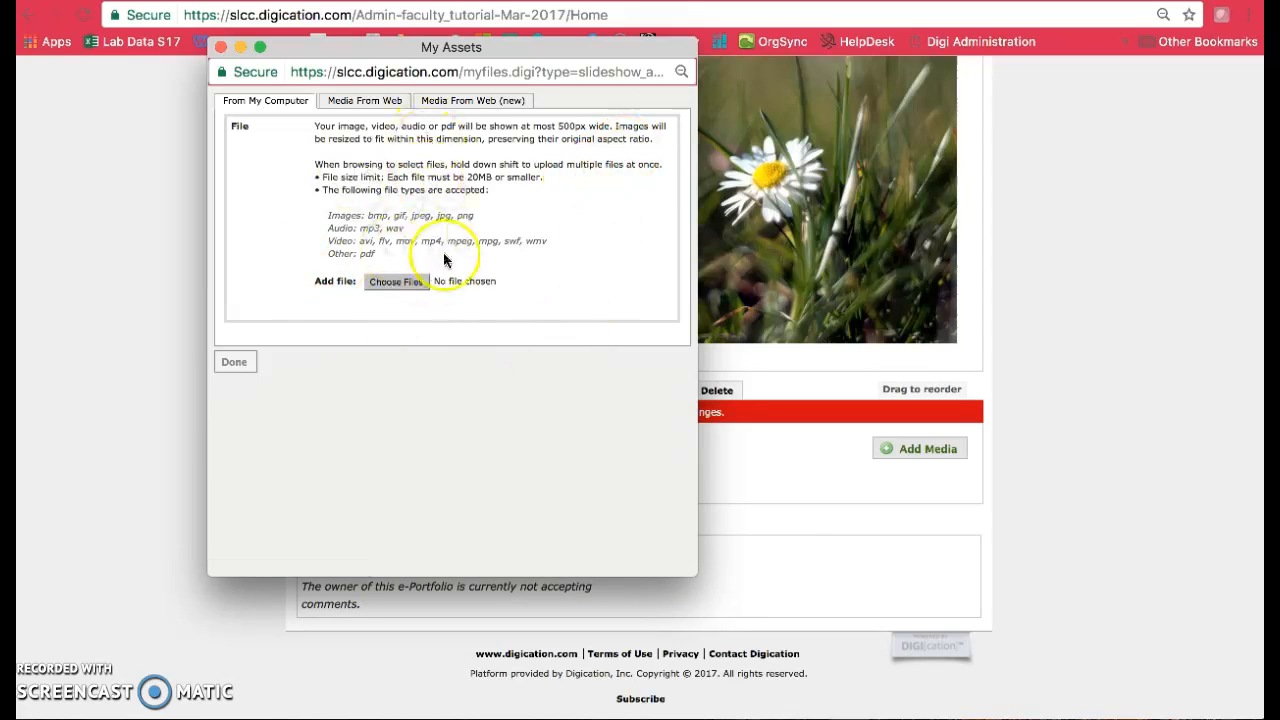
left_click(407, 281)
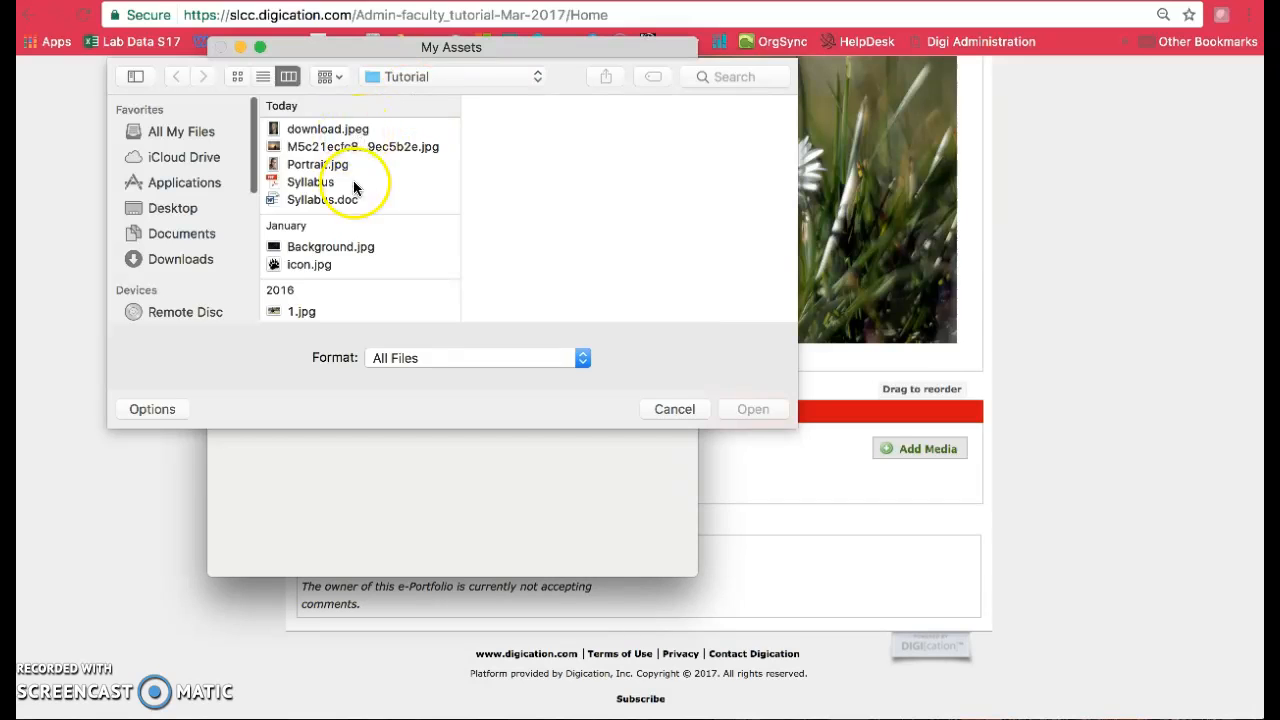
left_click(310, 164)
left_click(272, 129, "shift")
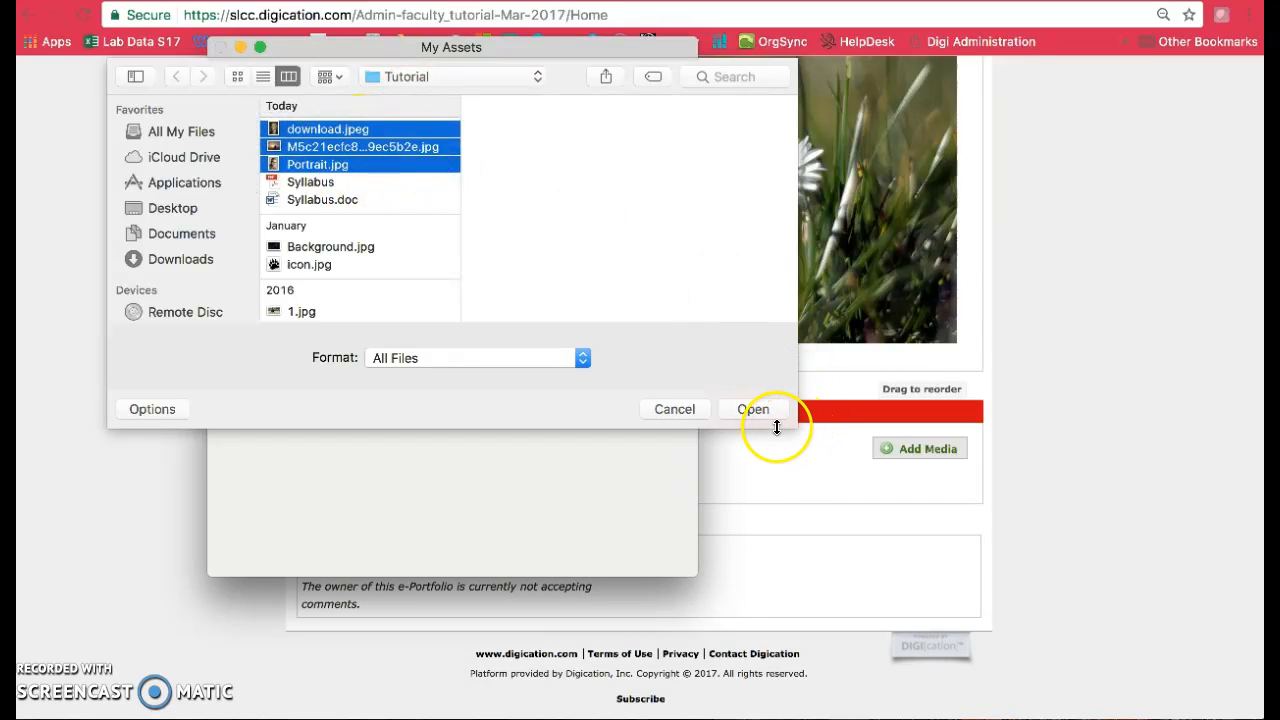
left_click(753, 409)
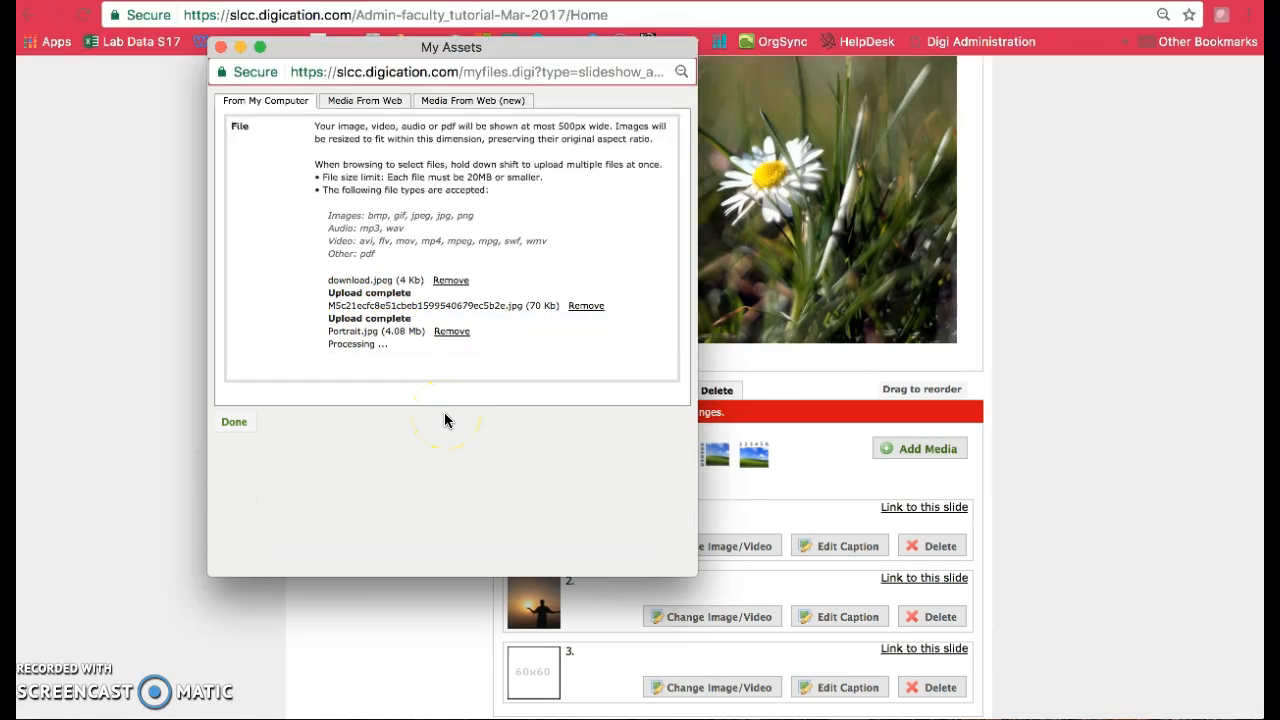
left_click(236, 422)
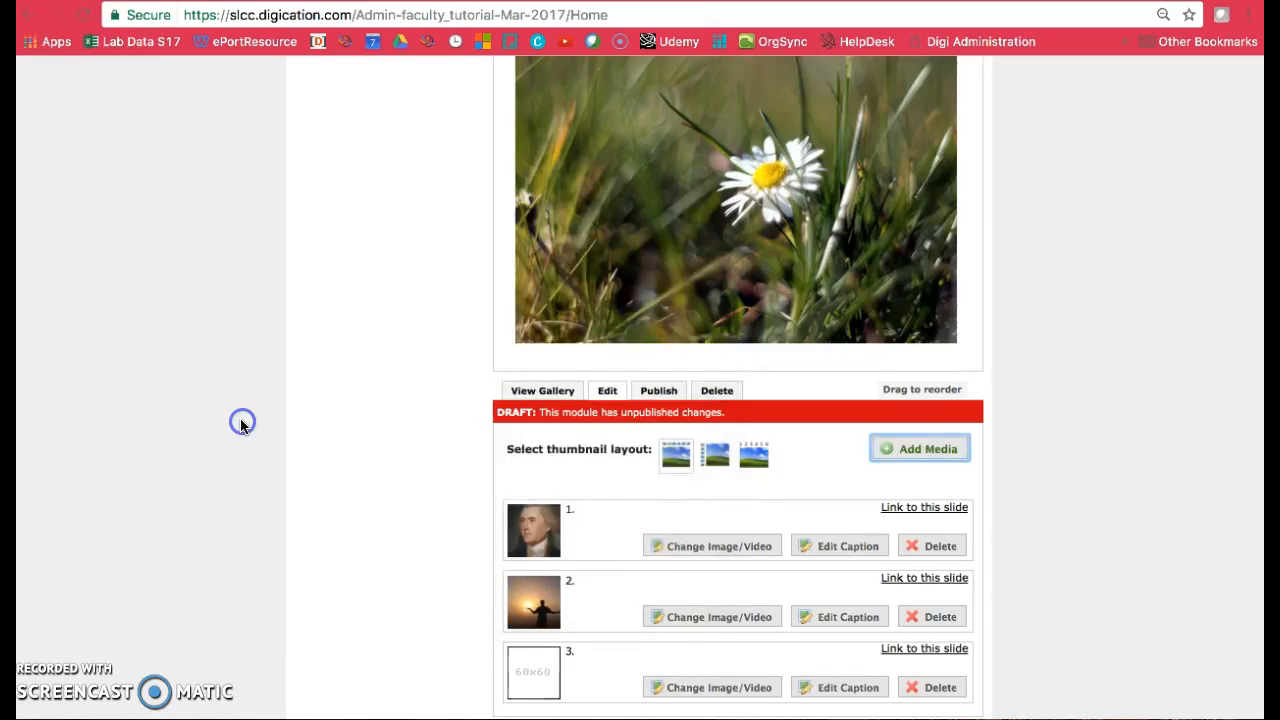
- Reorder the gallery slides so the blank-thumbnail slide comes first, followed by the painted portrait and the sunset, and delete that first slide
scroll(814, 531, "down", 3)
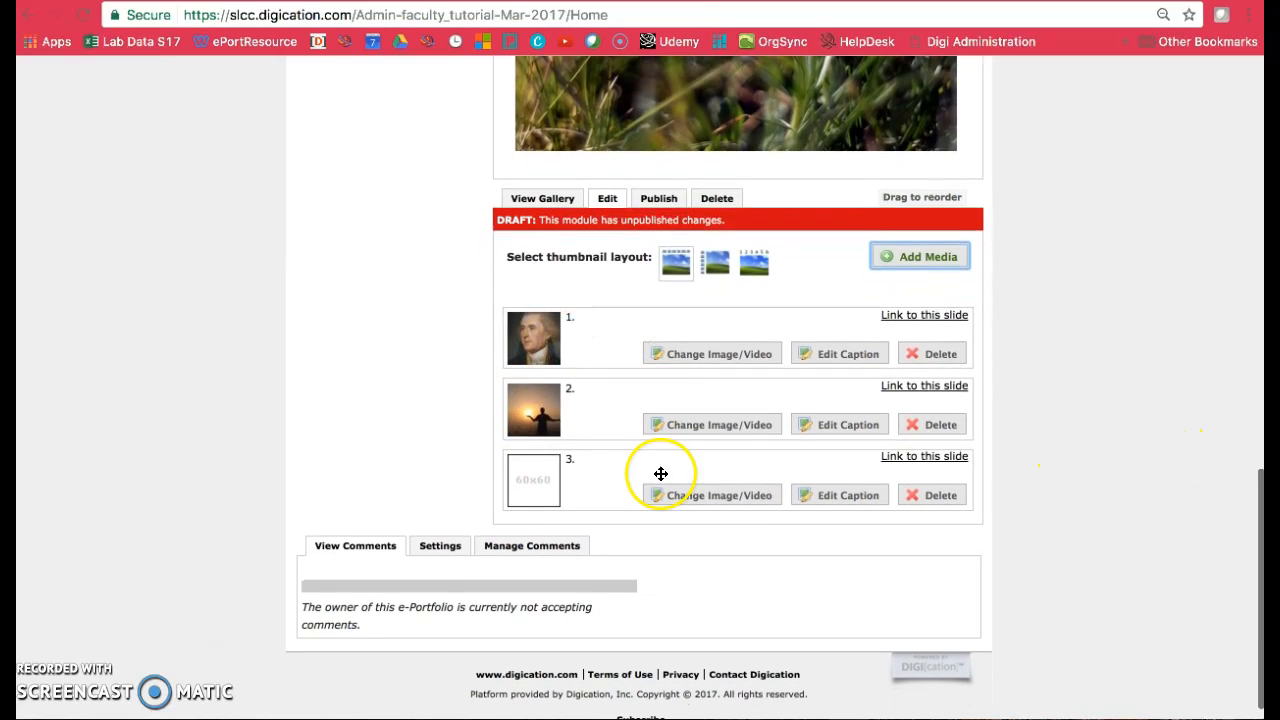
left_click_drag(590, 407, 586, 491)
left_click_drag(571, 334, 577, 419)
left_click(942, 360)
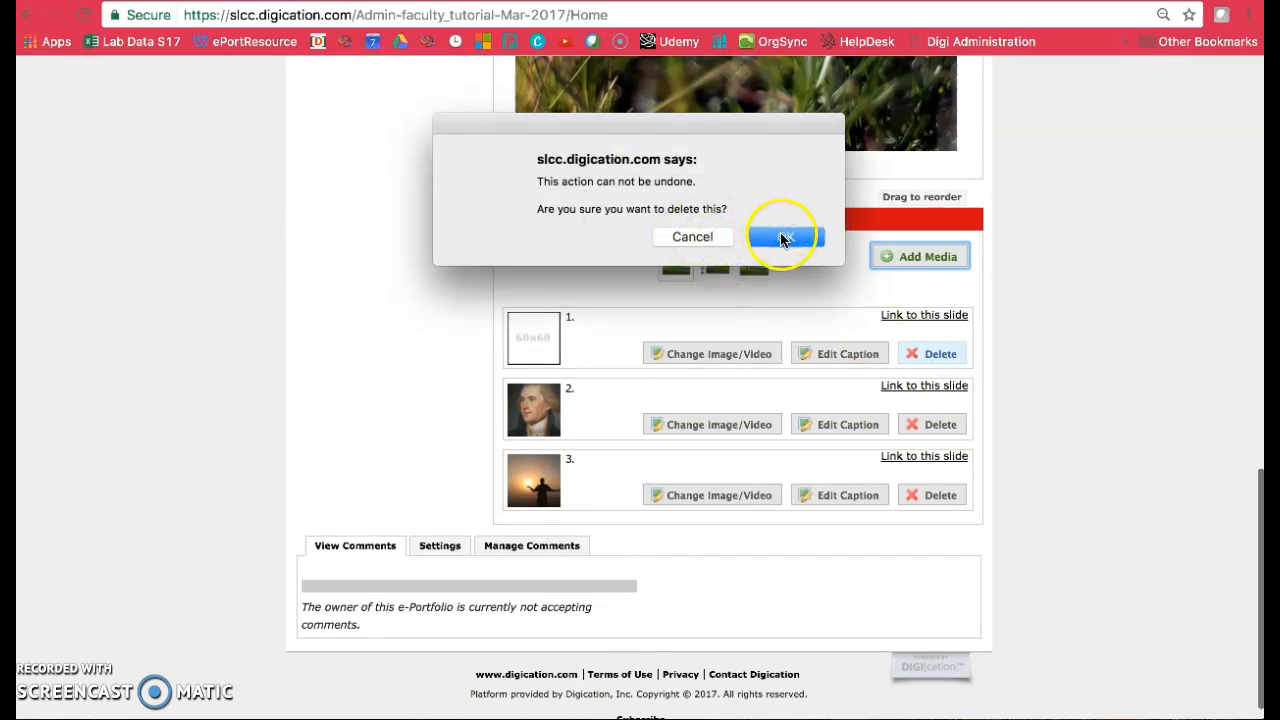
left_click(784, 237)
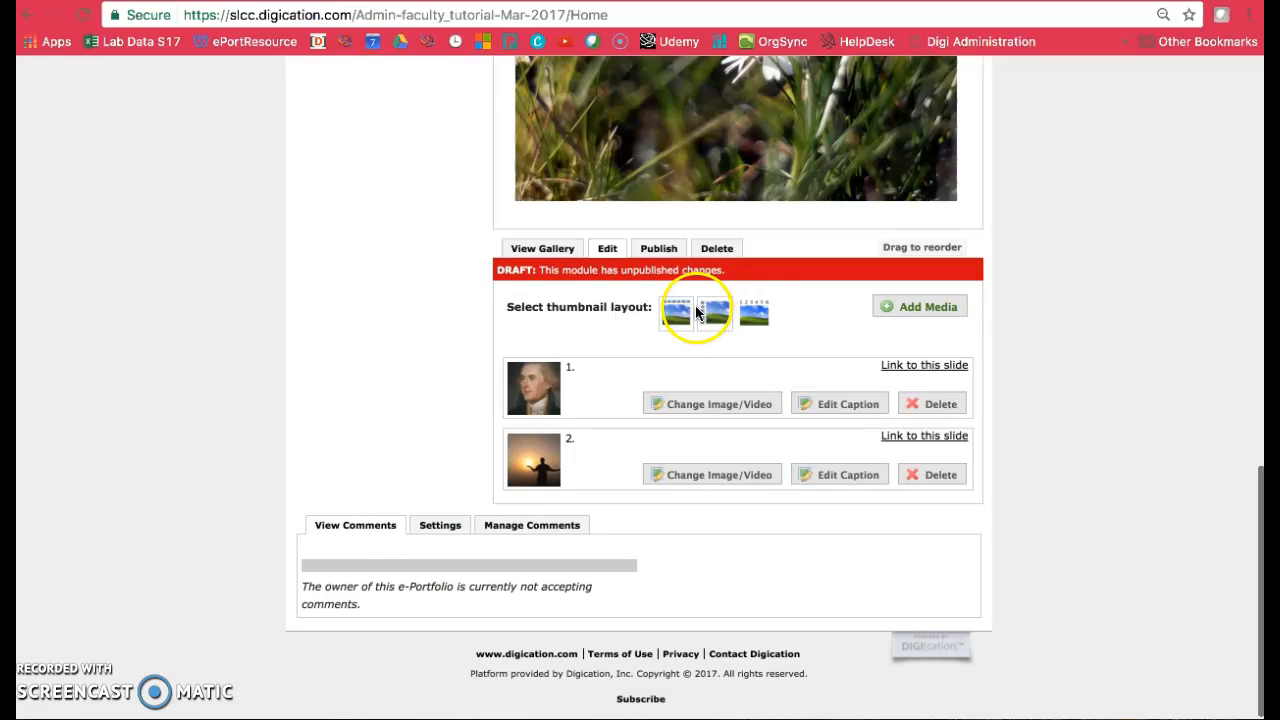
- Try the gallery's thumbnail layouts and choose the one with numbers above the image
left_click(681, 311)
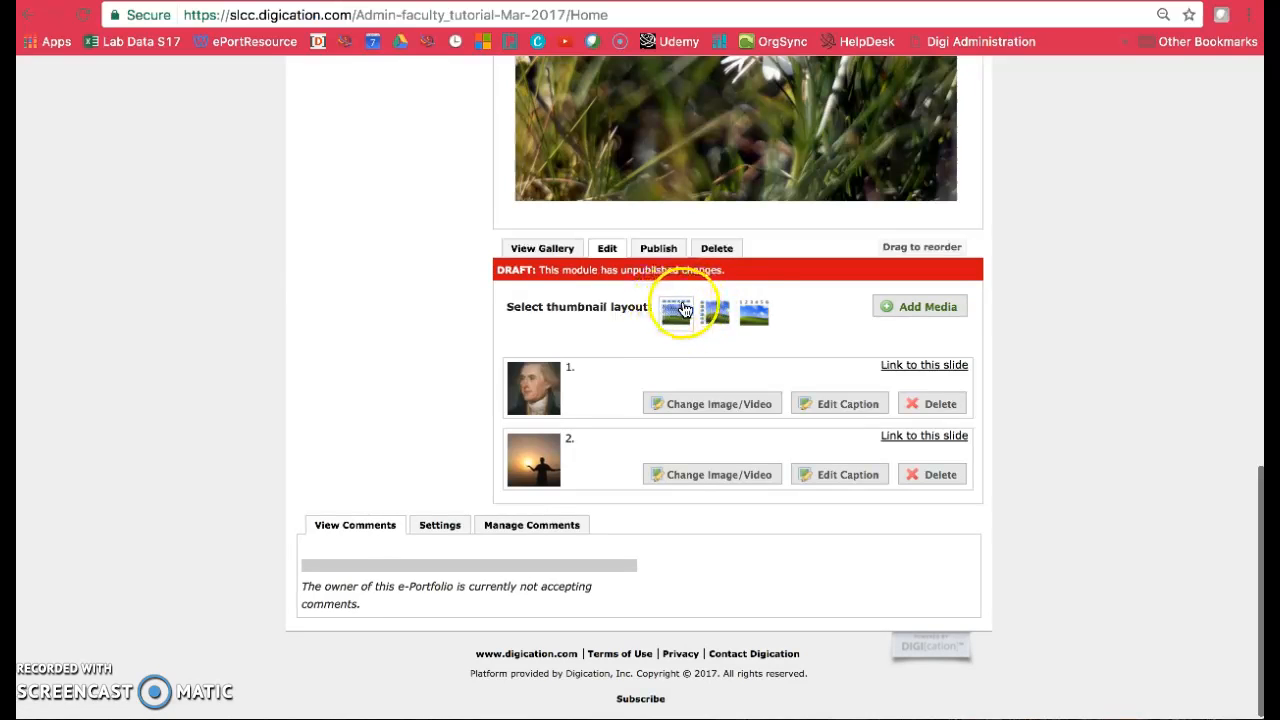
left_click(712, 316)
left_click(752, 312)
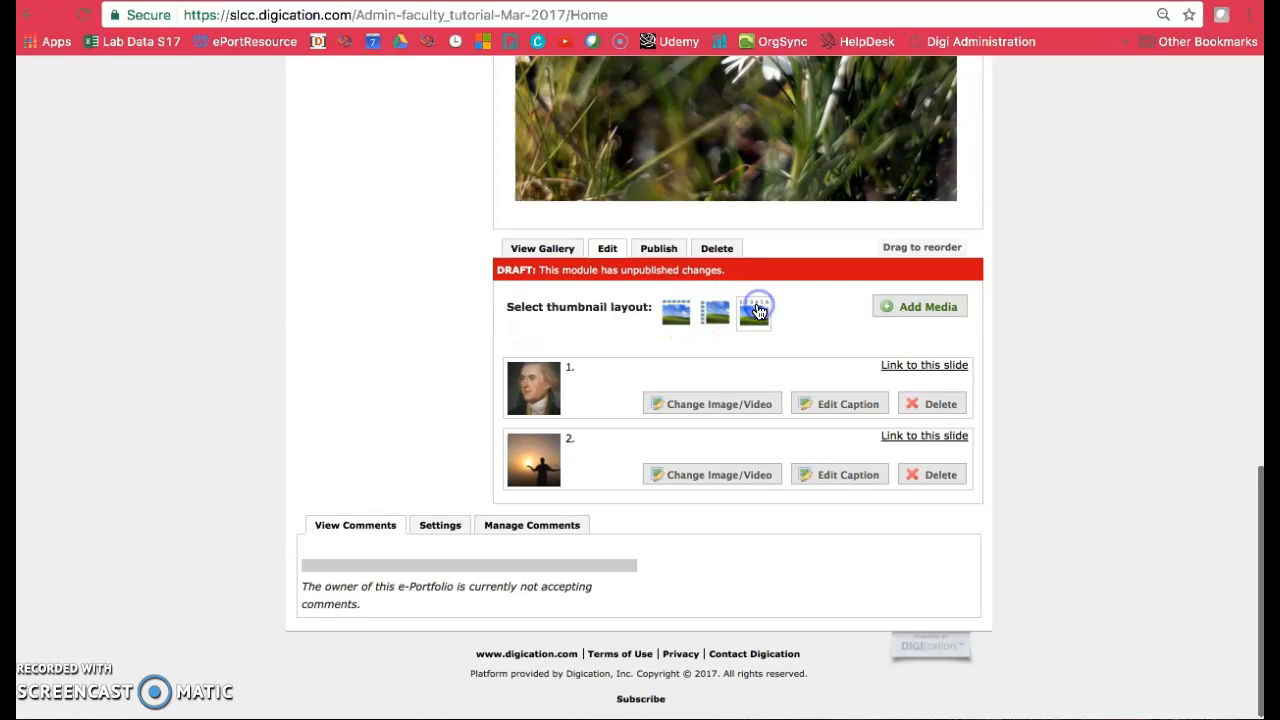
- Add icon.jpg from the Tutorial folder to the gallery as another slide
left_click(909, 311)
left_click(394, 284)
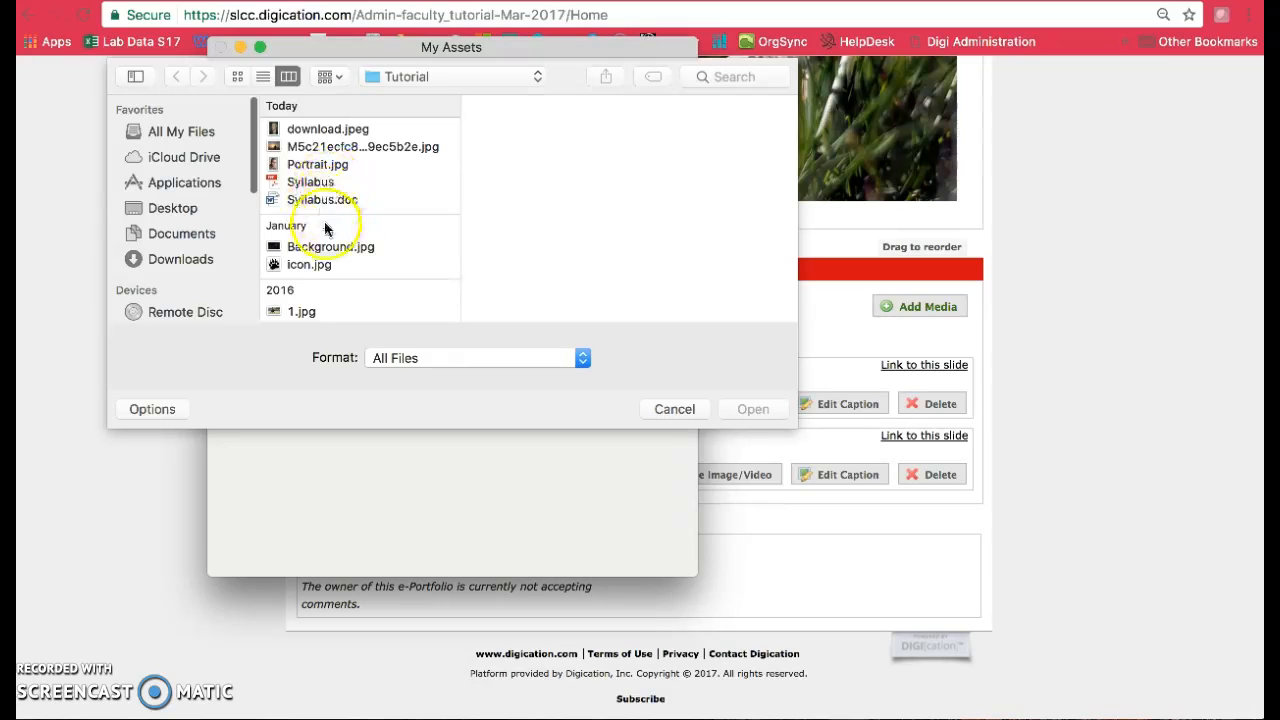
left_click(312, 265)
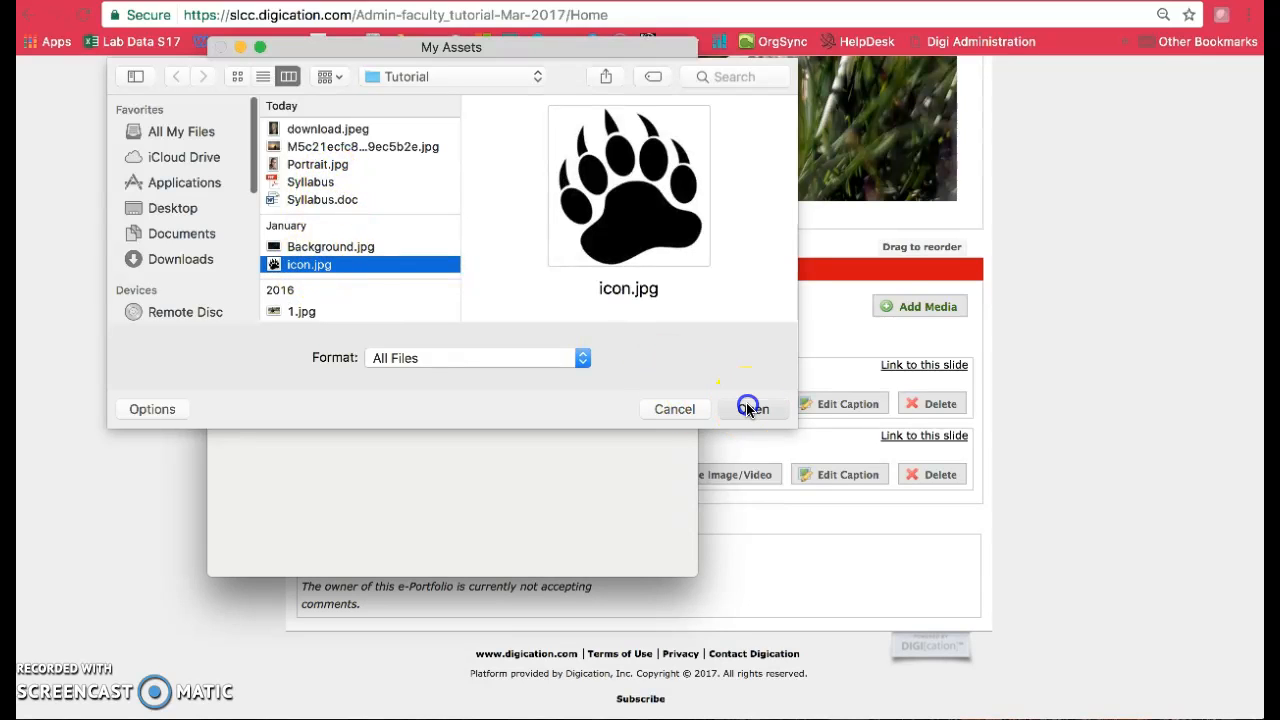
left_click(751, 409)
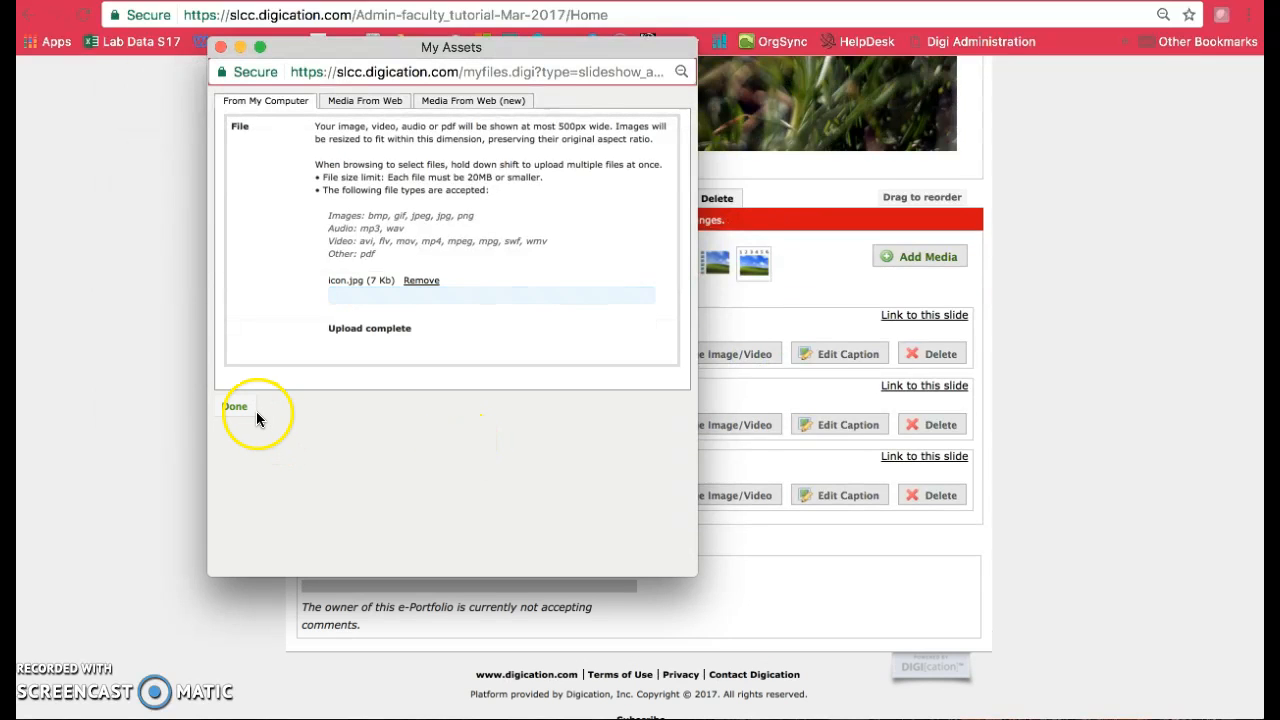
left_click(244, 372)
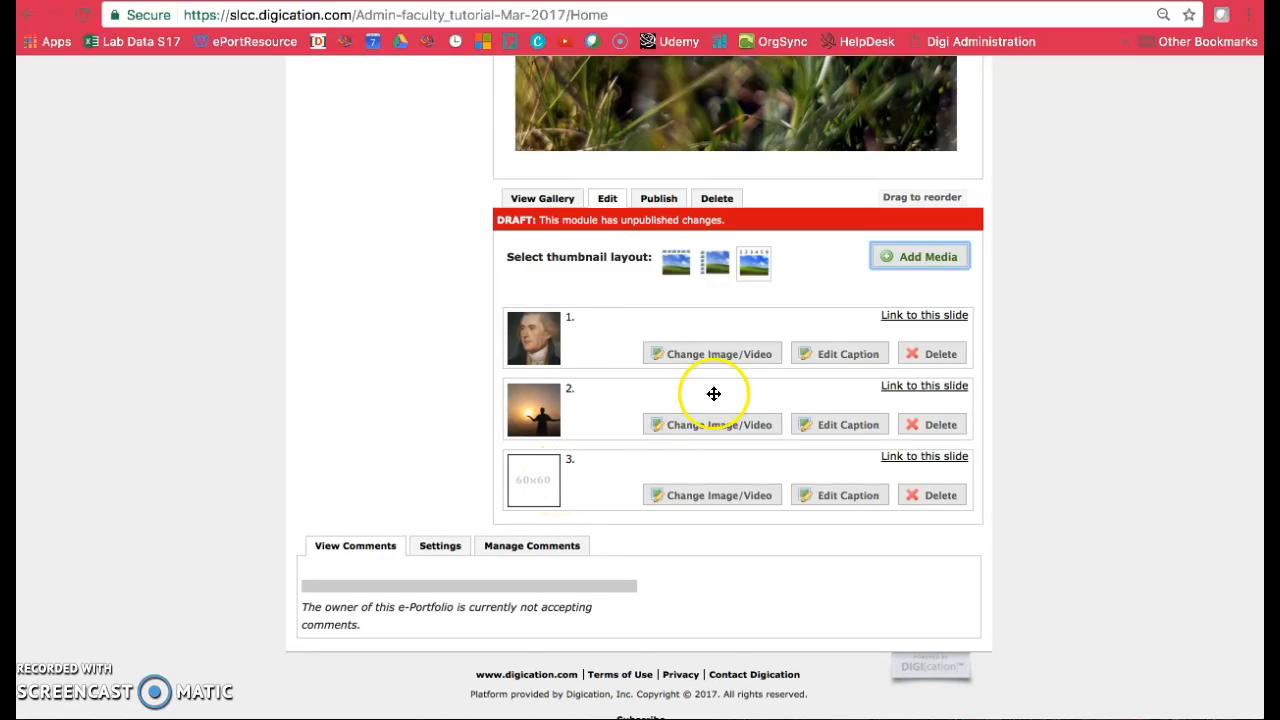
- Replace the second gallery slide's sunset image with the copied daisy embed code, using Flickr as the web embed source
left_click(720, 425)
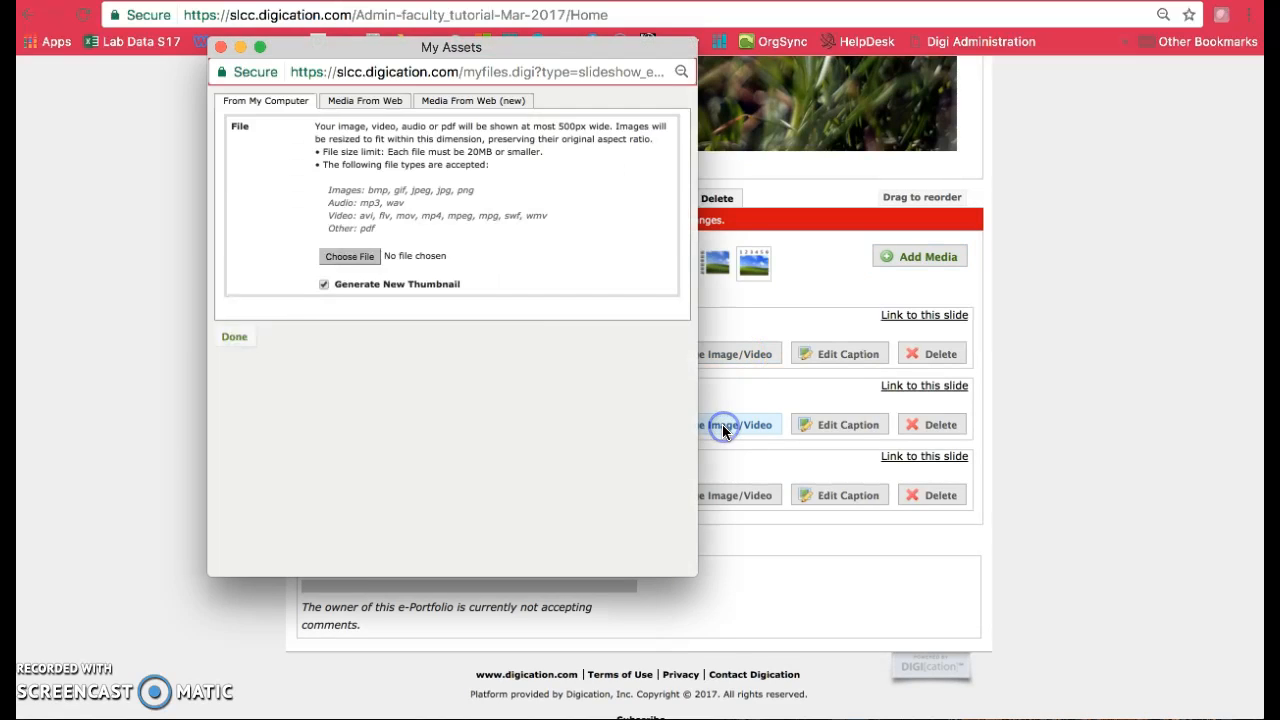
left_click(368, 103)
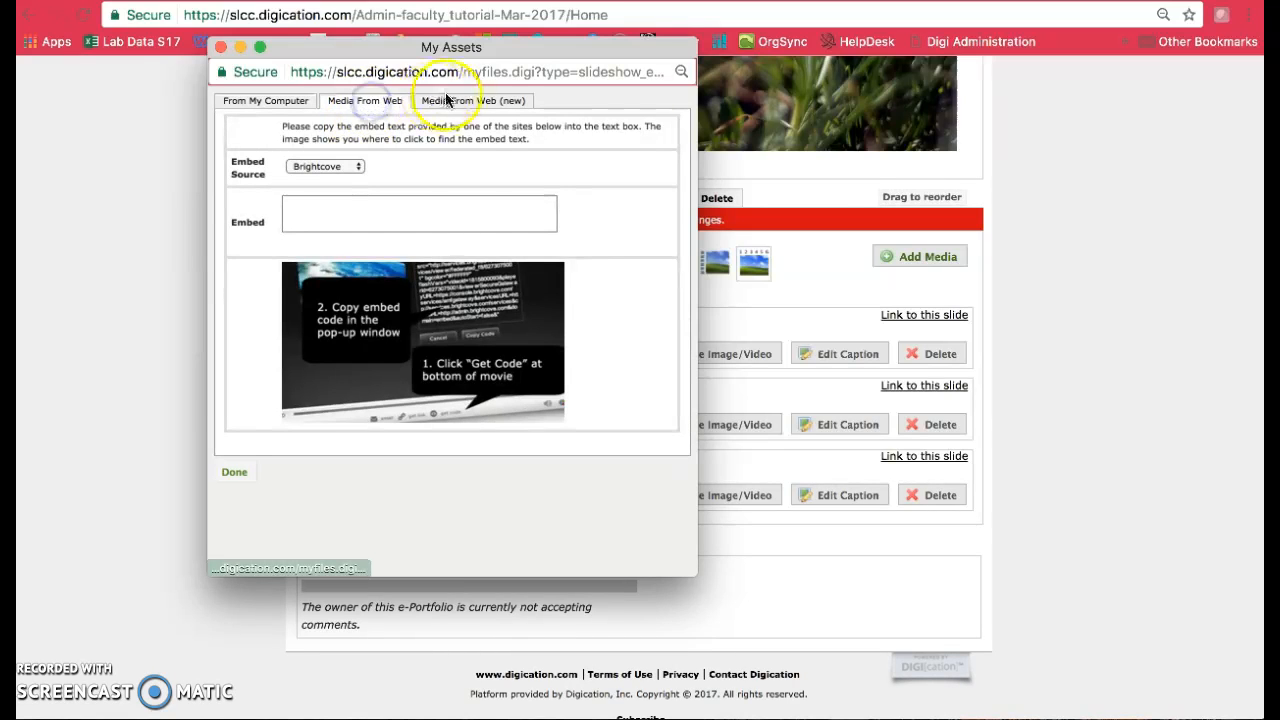
right_click(445, 221)
left_click(489, 317)
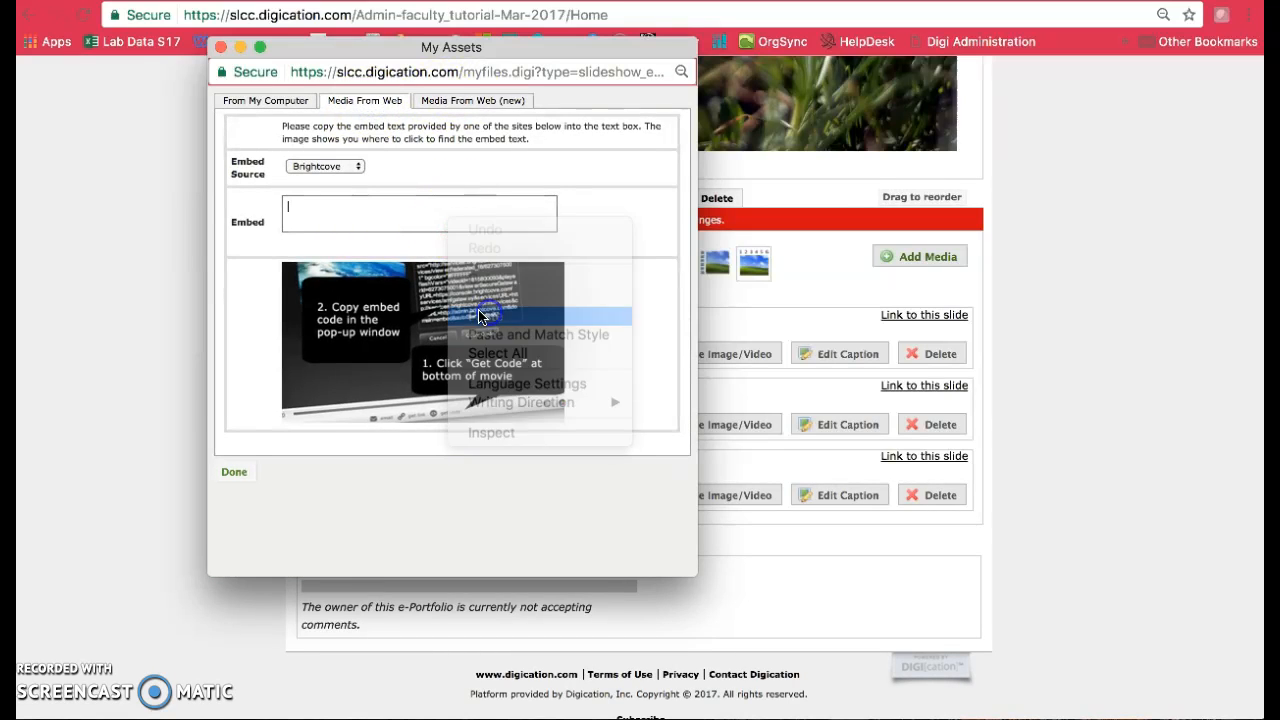
left_click(335, 166)
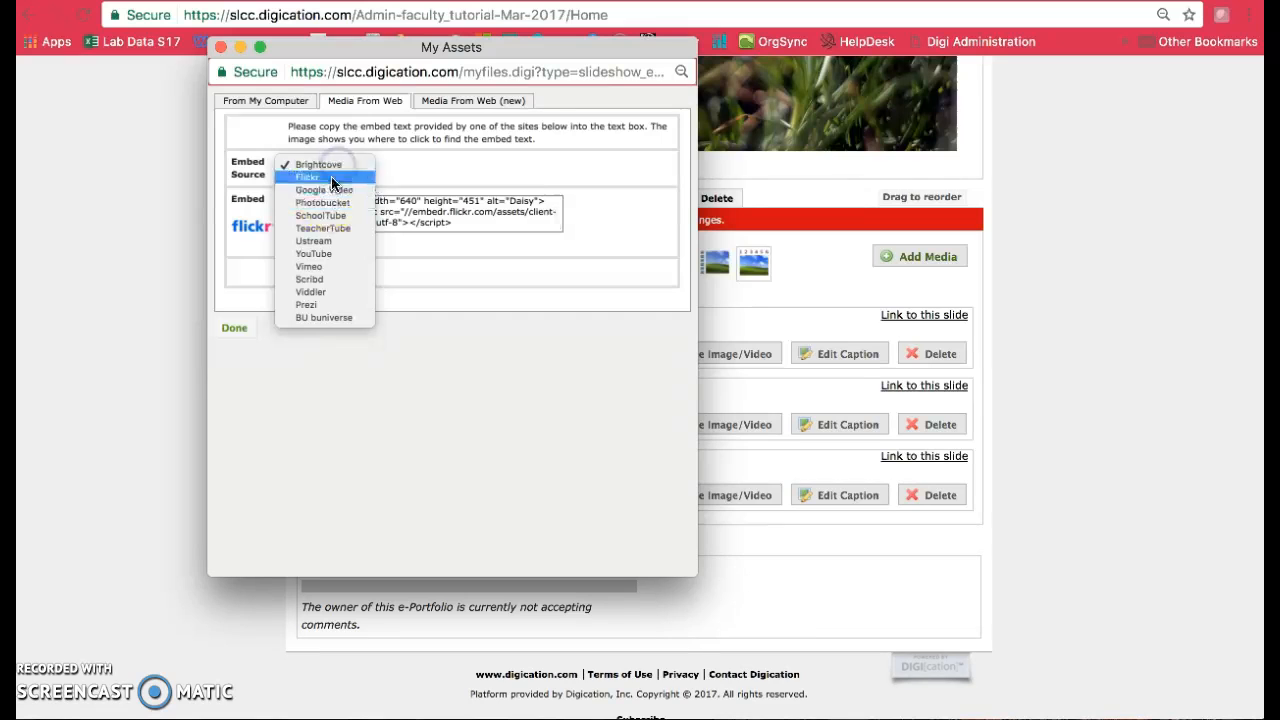
left_click(331, 177)
left_click(240, 472)
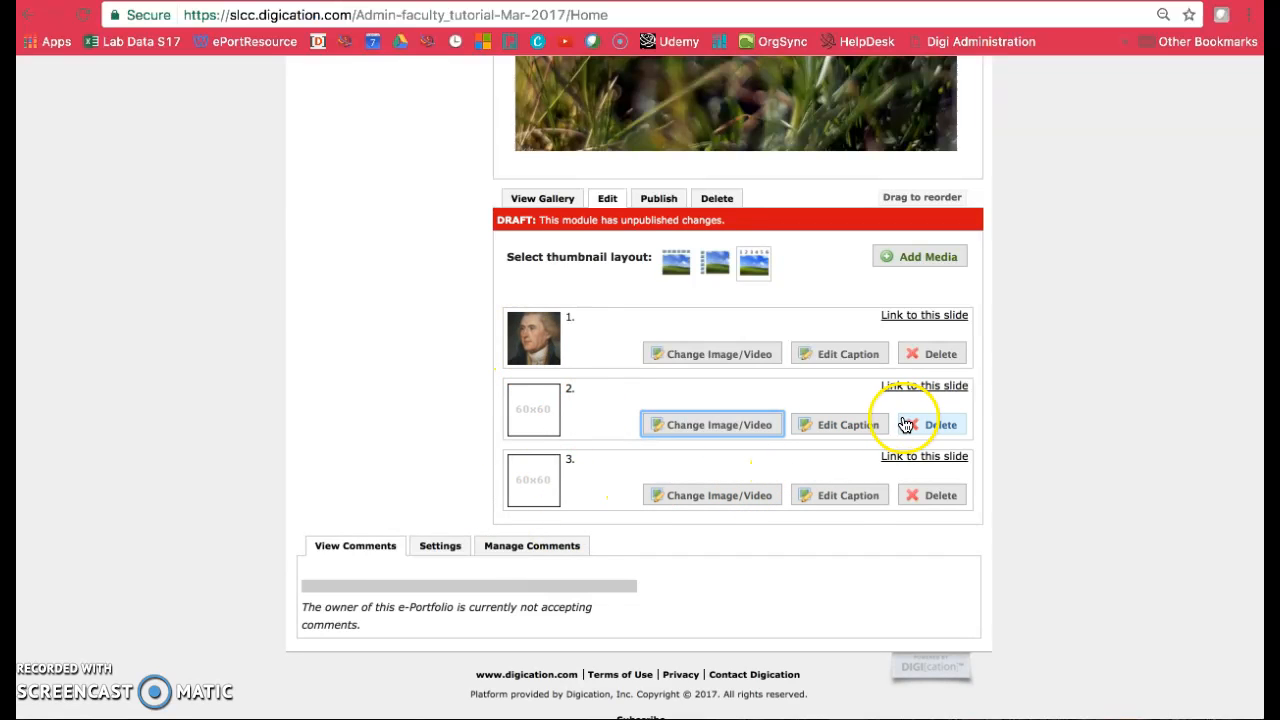
- Give the first gallery slide the caption "srdfghj" and save it
left_click(842, 354)
left_click(756, 499)
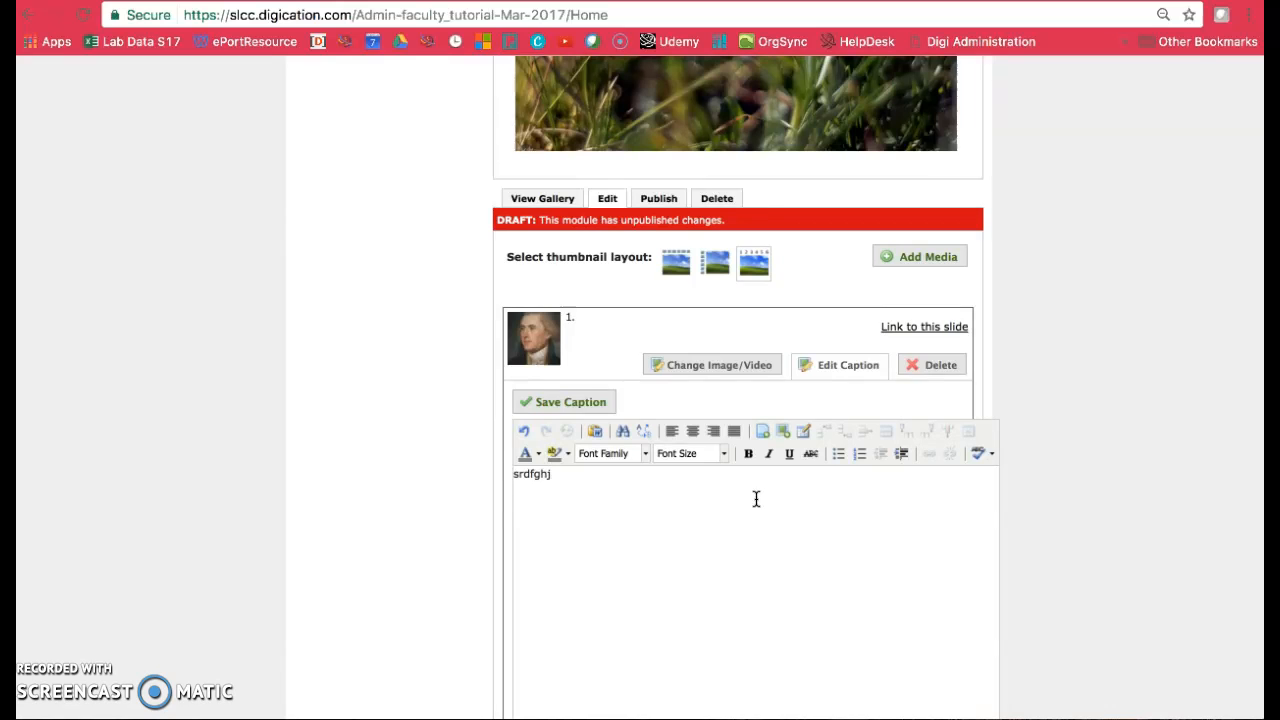
left_click(570, 402)
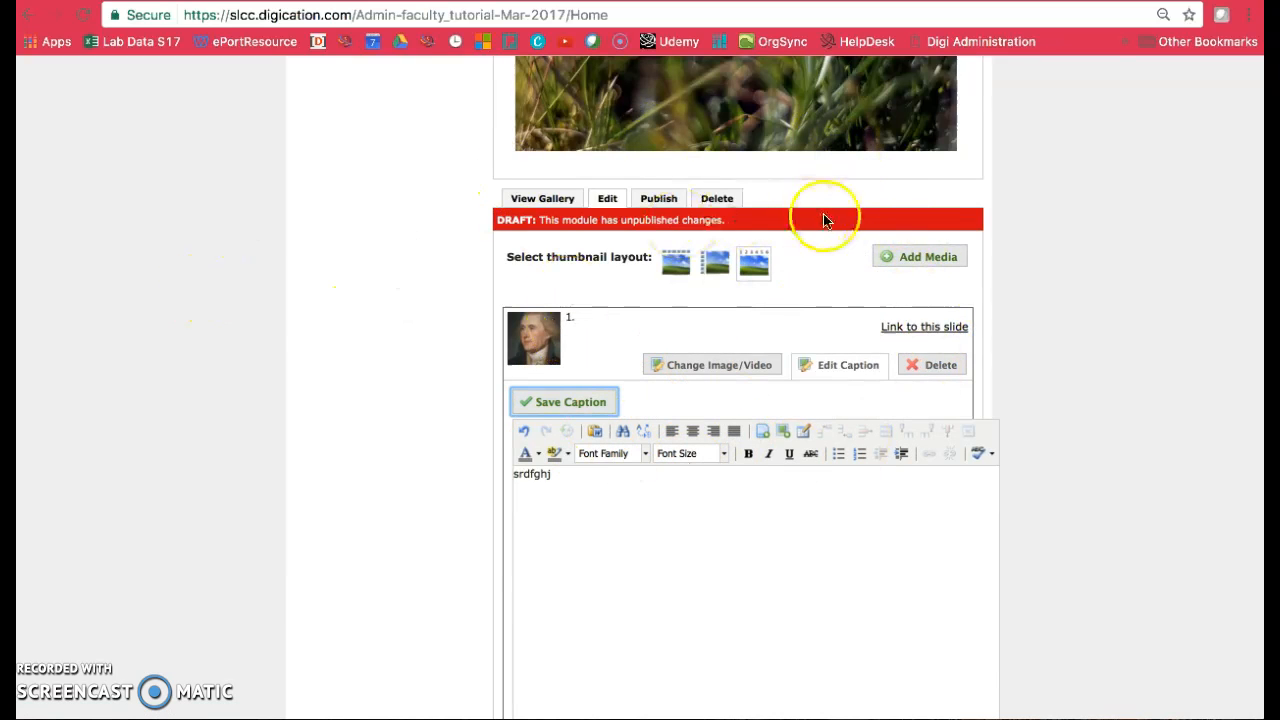
- Publish the gallery module's changes, view its second slide in the gallery view and return to the Welcome text module
left_click(654, 205)
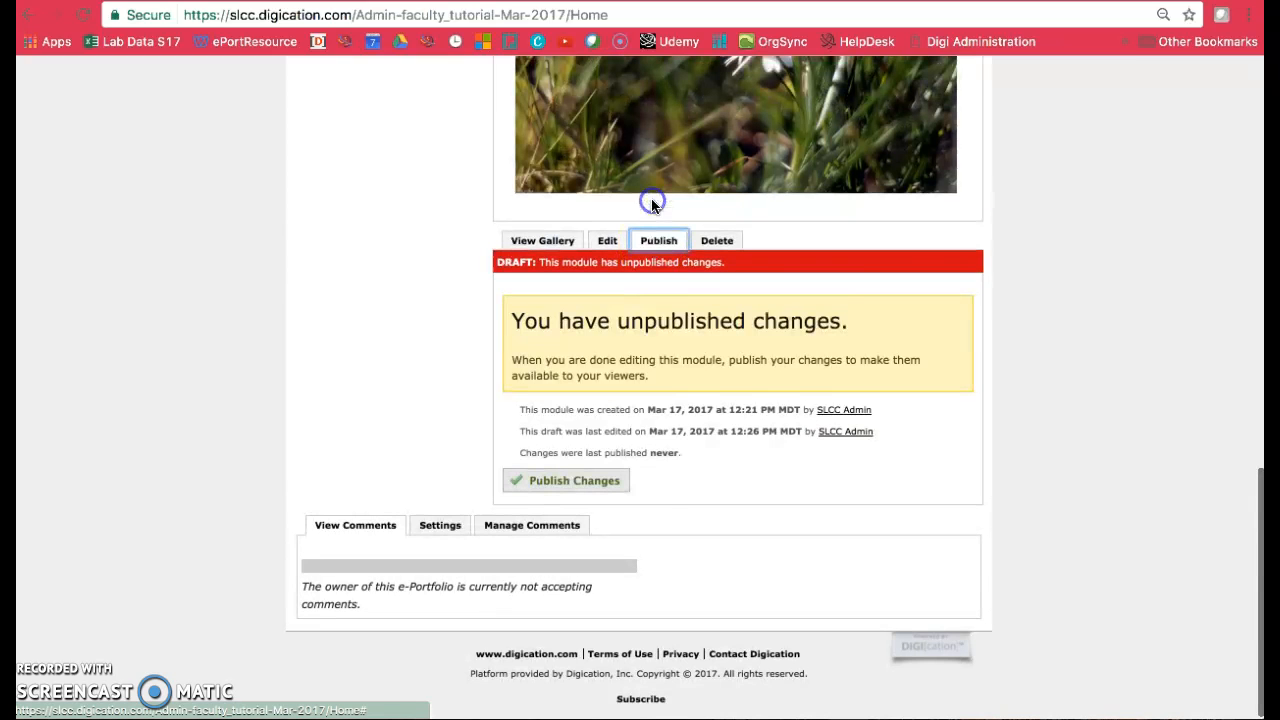
left_click(572, 480)
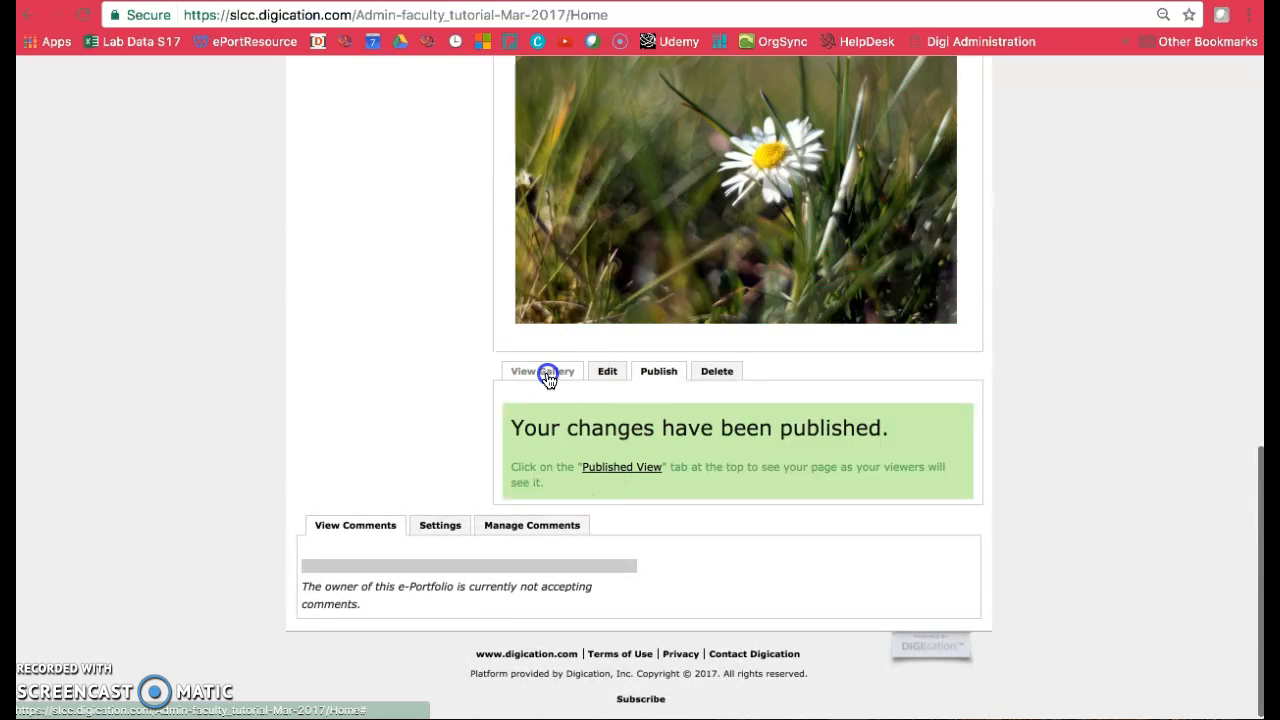
left_click(548, 372)
left_click(746, 229)
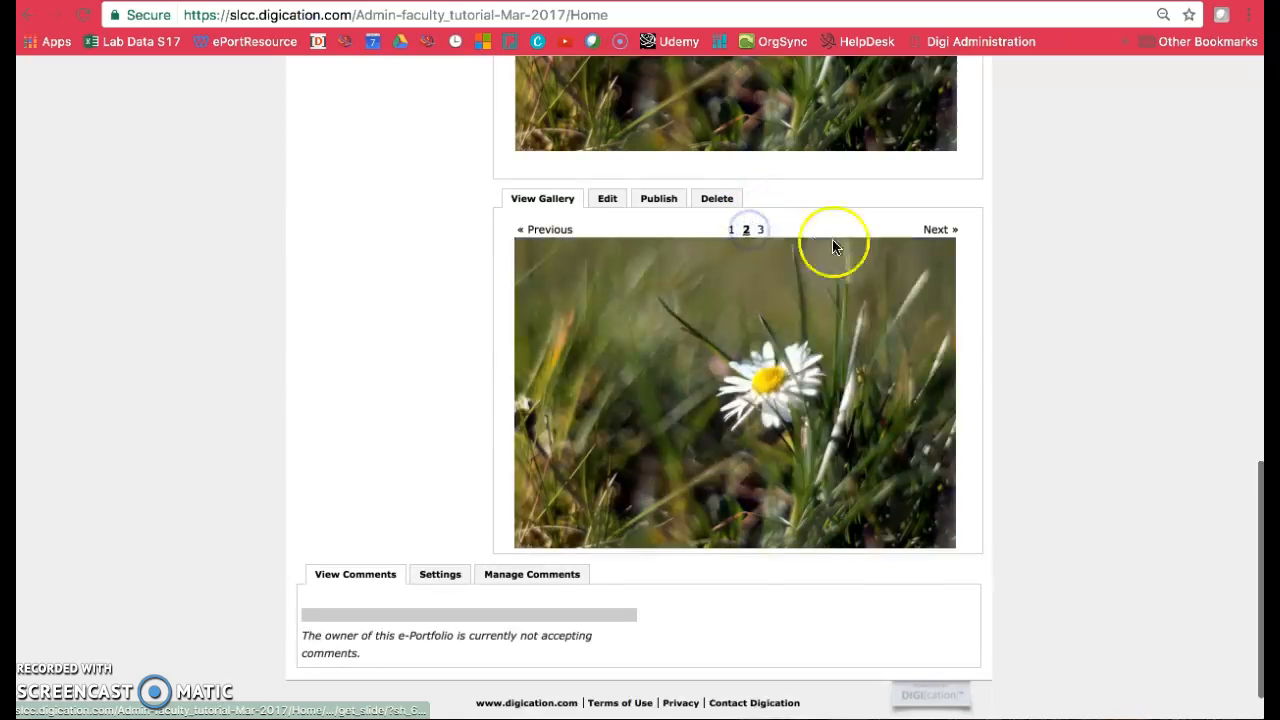
scroll(835, 247, "down", 1)
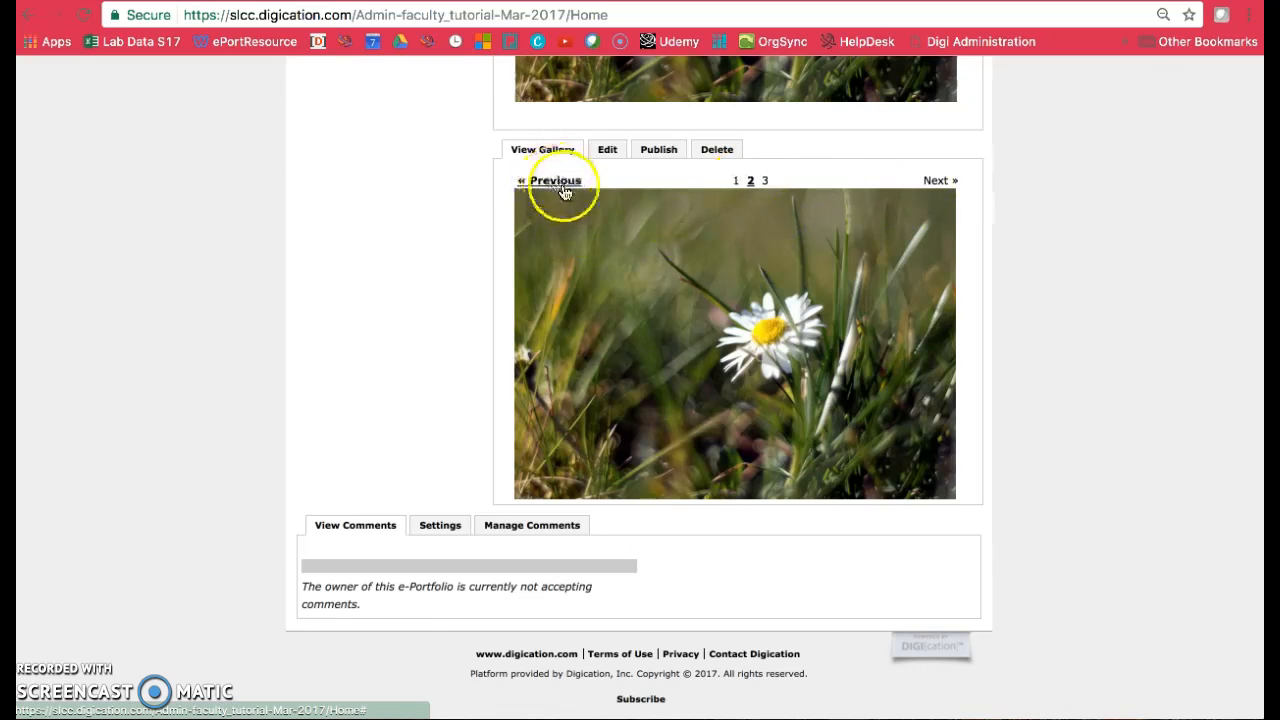
scroll(1010, 375, "up", 5)
scroll(1010, 383, "up", 4)
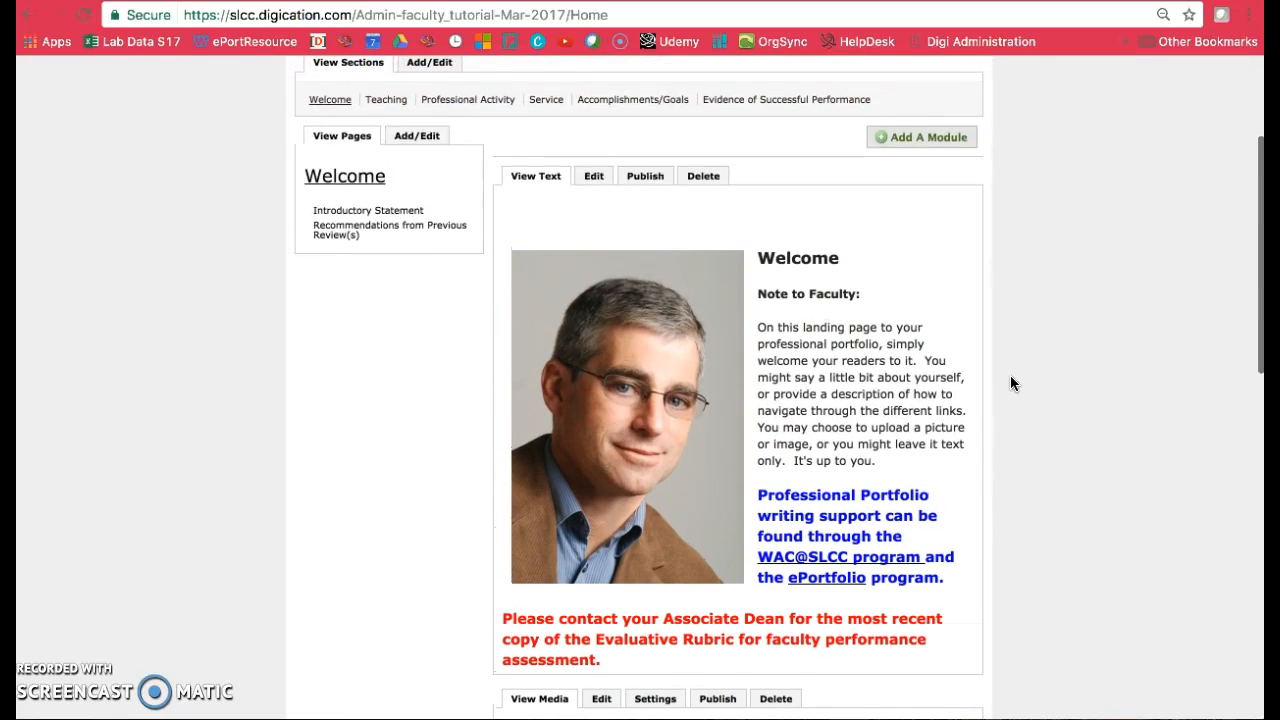